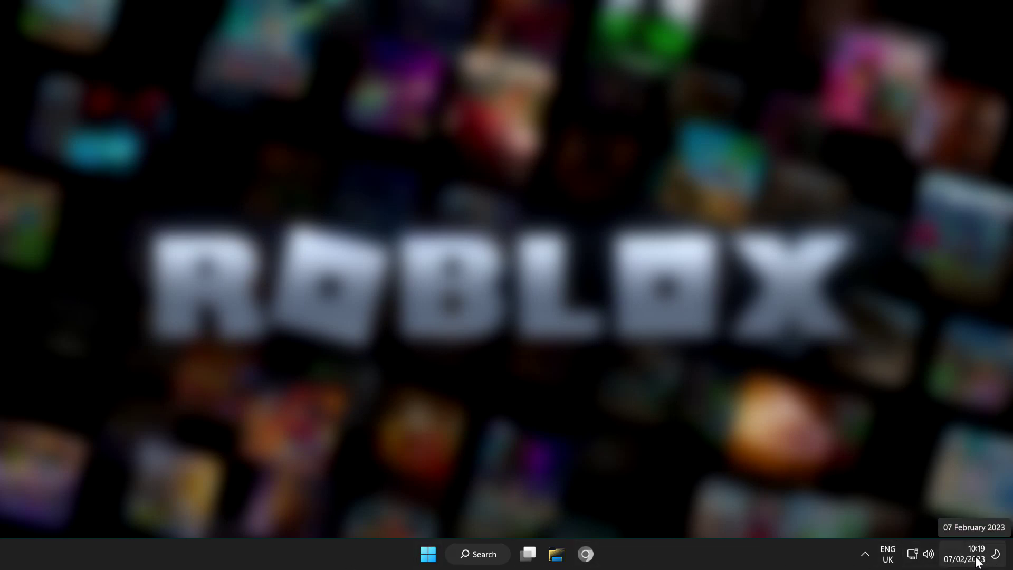
- Open Date & time settings from the taskbar clock's right-click menu
{"action": "right_click", "coordinate": [976, 560]}
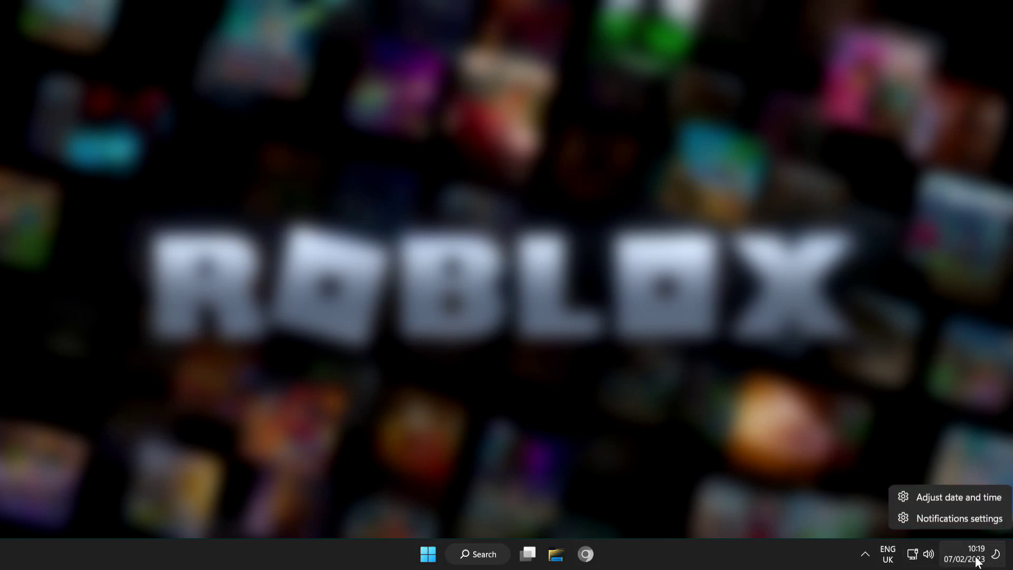
{"action": "left_click", "coordinate": [958, 498]}
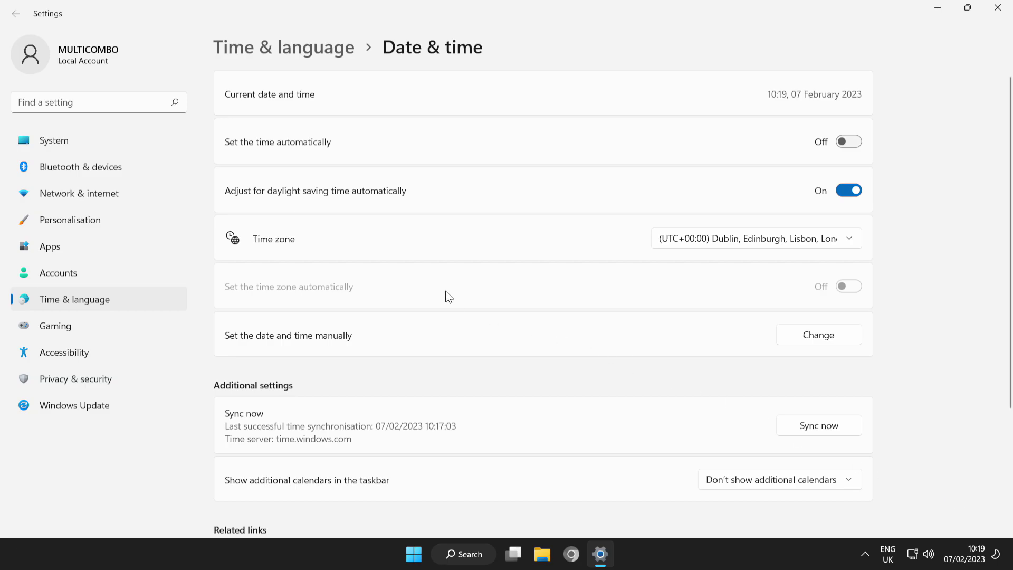
- Turn on 'Set the time automatically', sync the clock now, and close Settings
{"action": "left_click", "coordinate": [857, 145]}
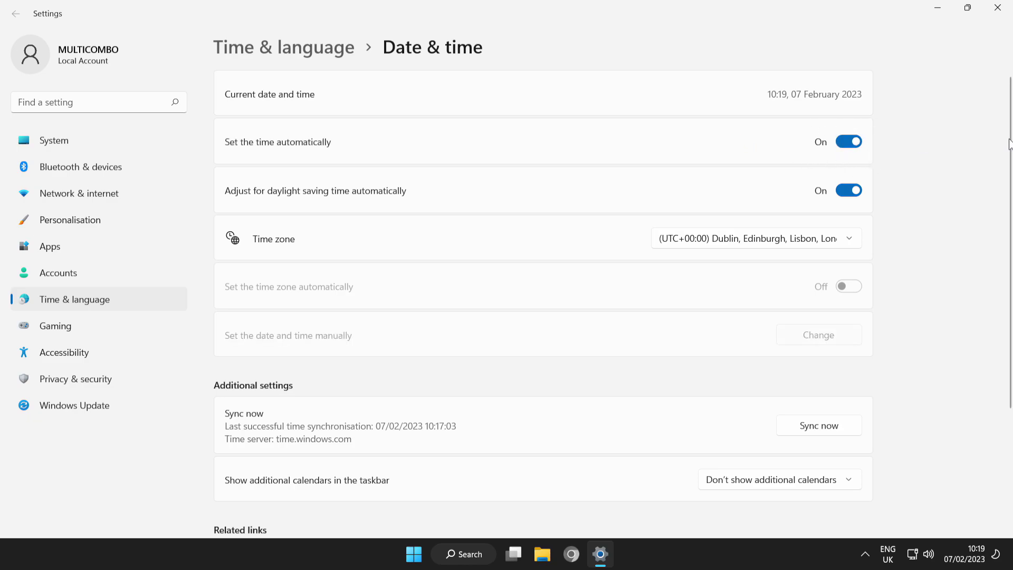
{"action": "scroll", "coordinate": [1010, 143], "scroll_direction": "down", "scroll_amount": 3}
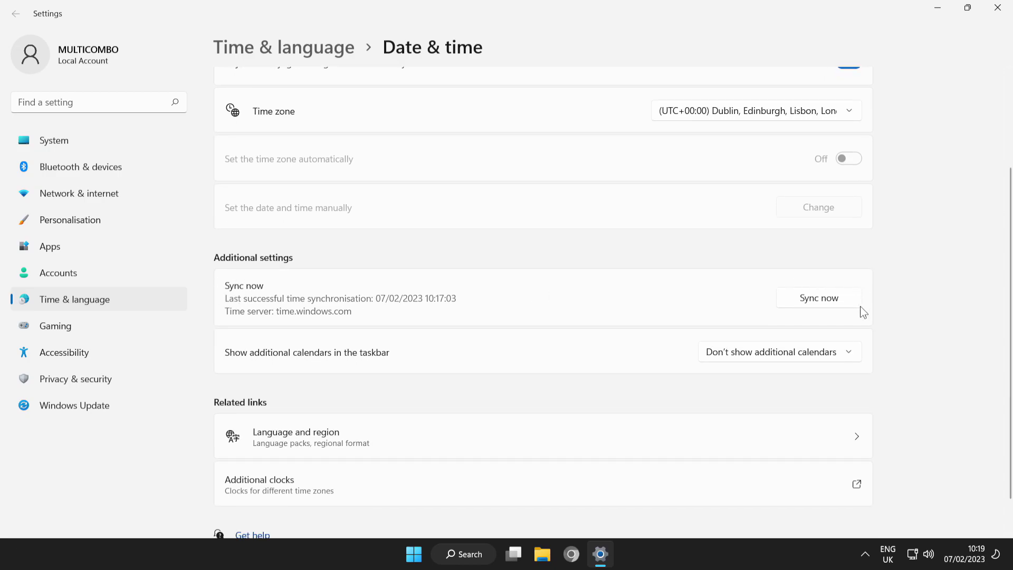
{"action": "left_click", "coordinate": [819, 301]}
{"action": "left_click", "coordinate": [999, 14]}
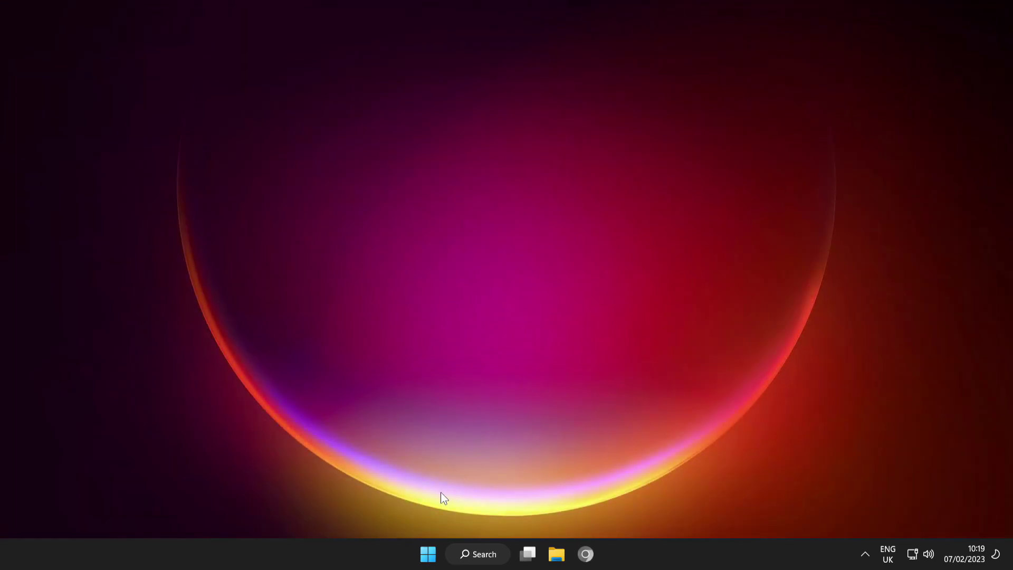
{"action": "left_click", "coordinate": [428, 556]}
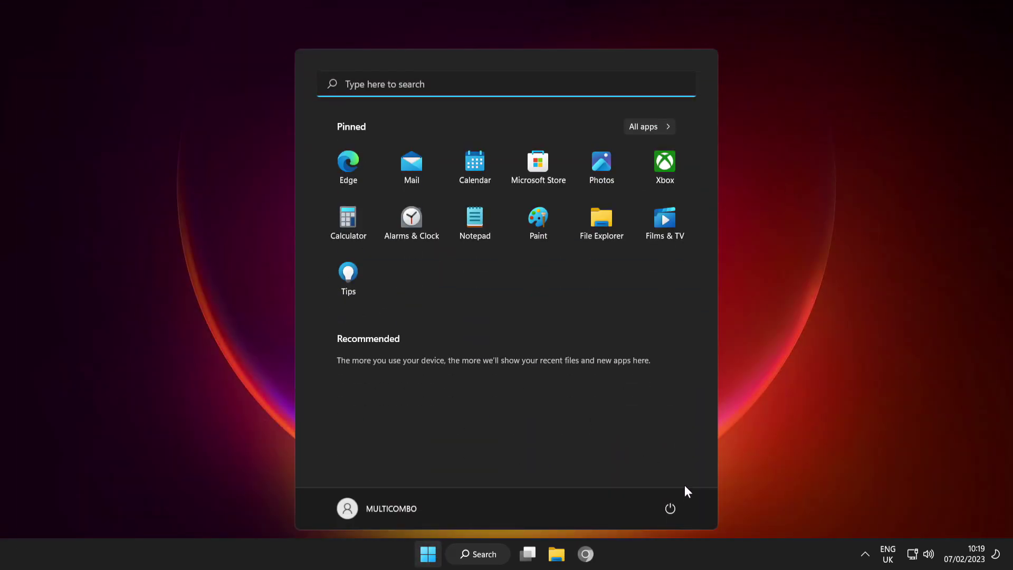
{"action": "left_click", "coordinate": [670, 507]}
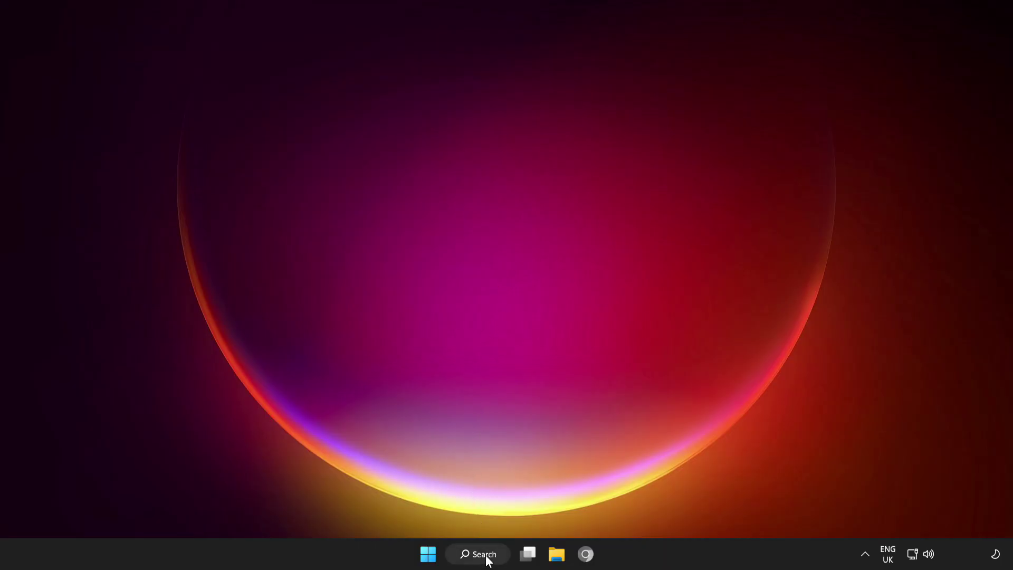
- Search Windows for 'troubleshoot' and open the Troubleshoot settings page
{"action": "left_click", "coordinate": [480, 557]}
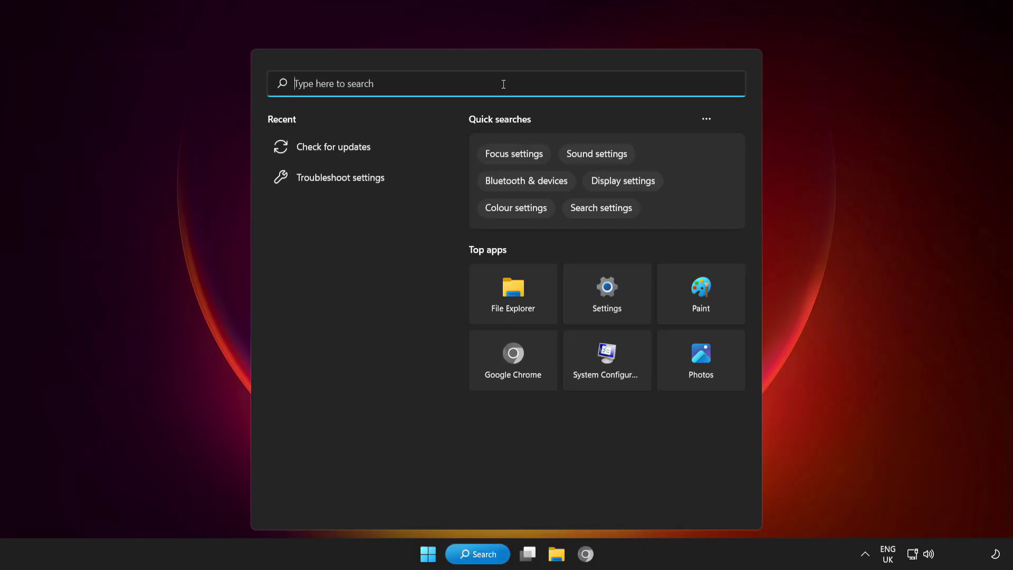
{"action": "type", "text": "tro"}
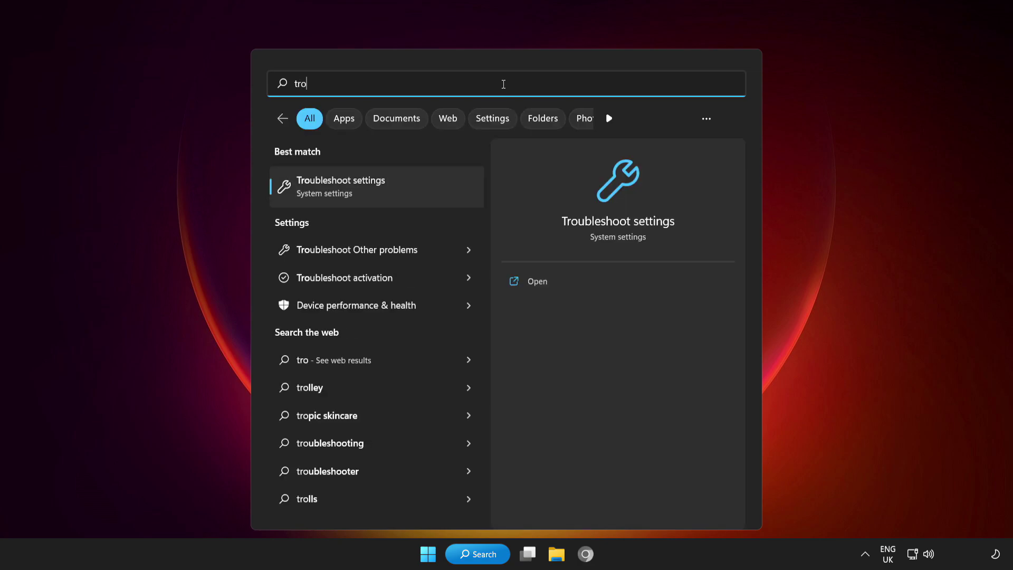
{"action": "type", "text": "ublesho"}
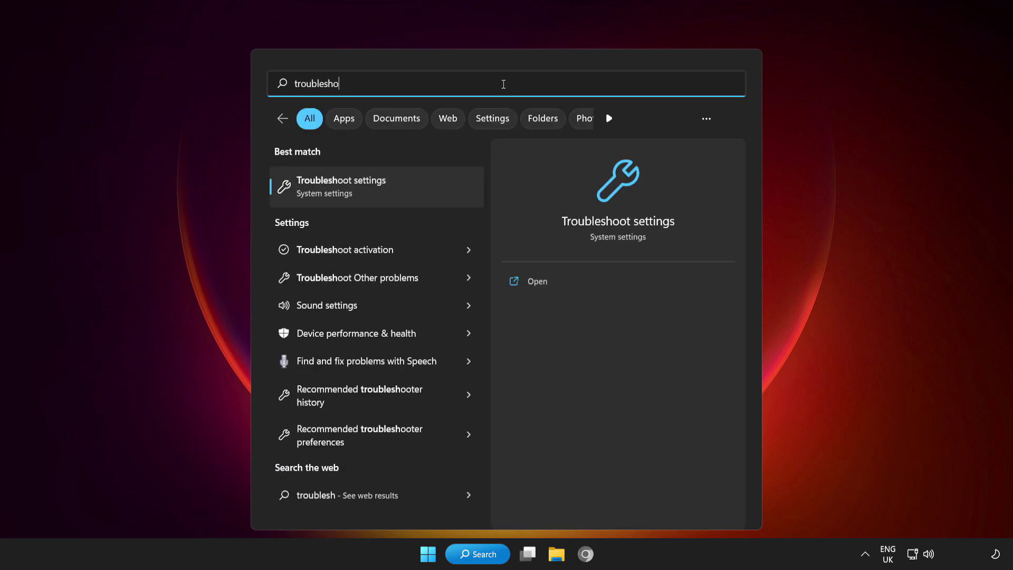
{"action": "type", "text": "ot"}
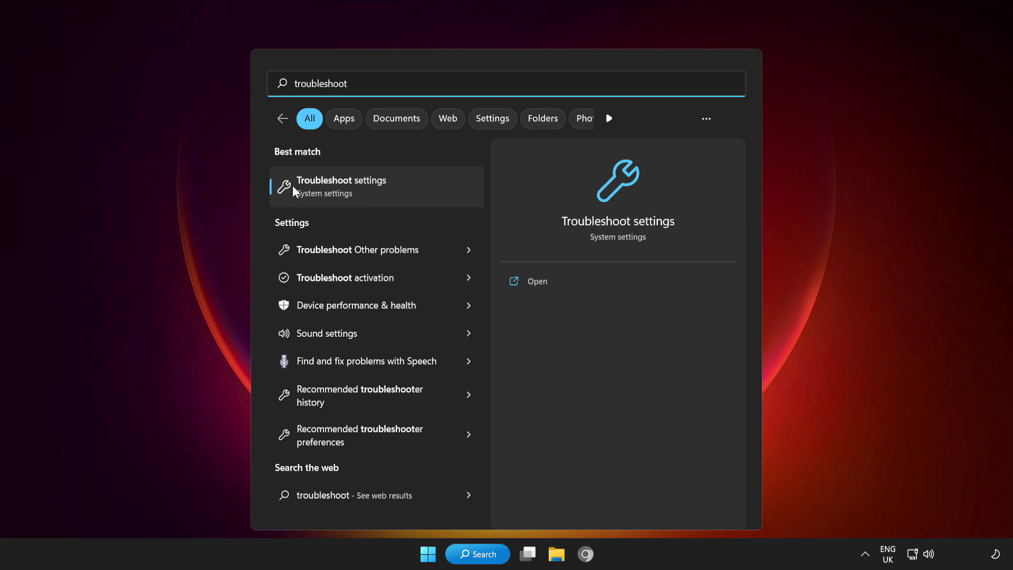
{"action": "left_click", "coordinate": [398, 190]}
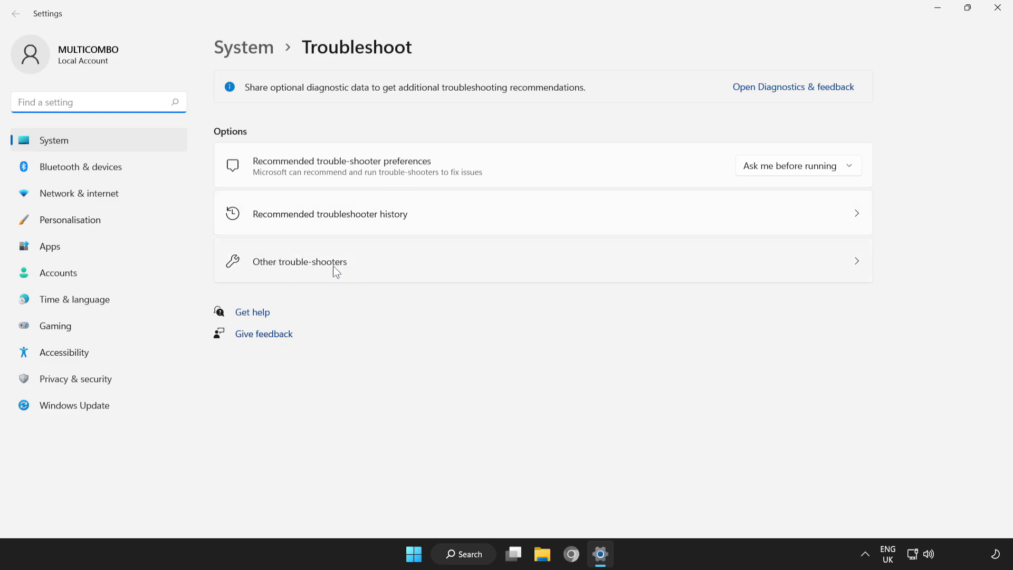
- Show the full list of Other troubleshooters
{"action": "left_click", "coordinate": [513, 270]}
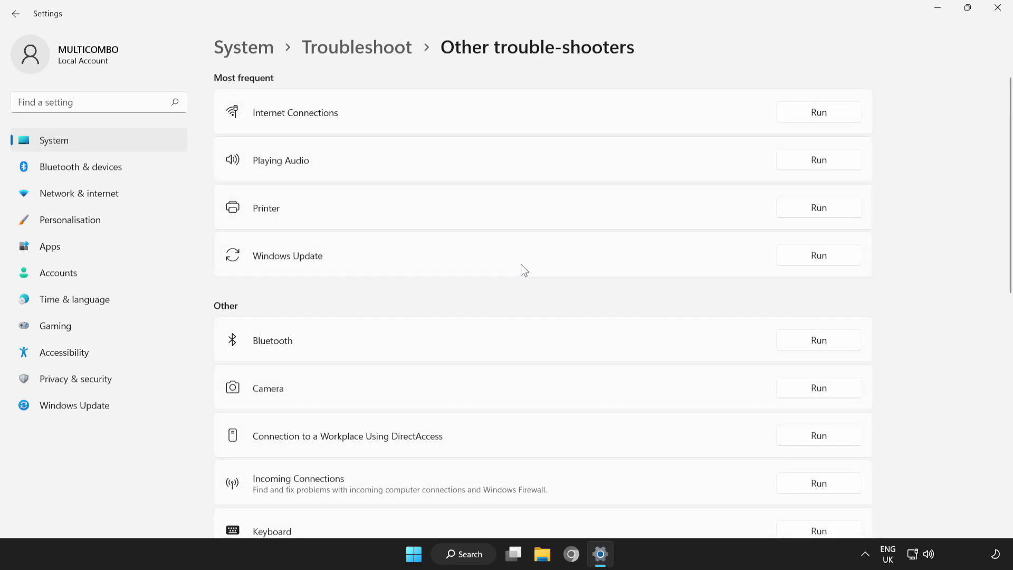
{"action": "left_click_drag", "start_coordinate": [1010, 200], "coordinate": [1010, 324]}
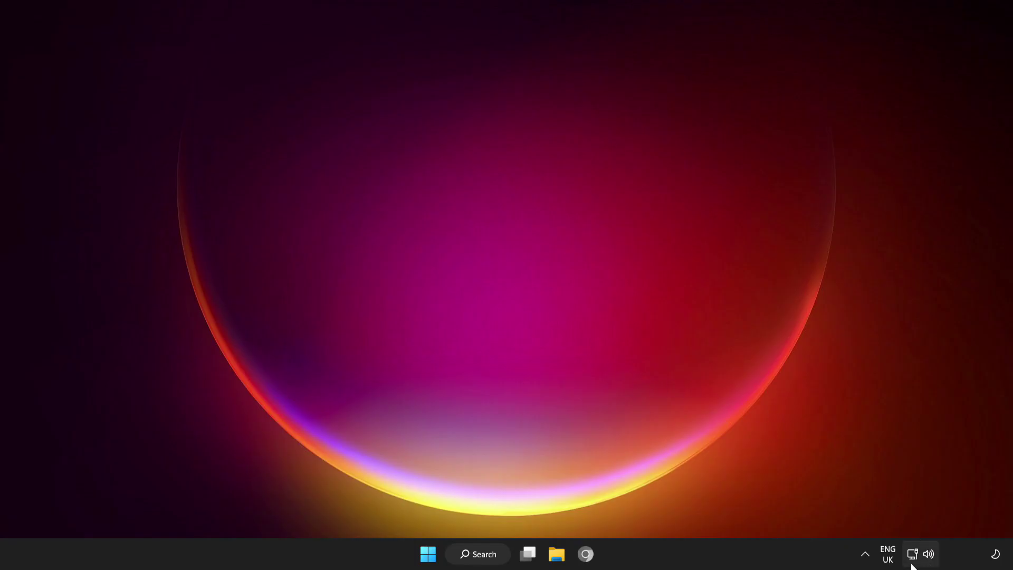
- Open Network & internet settings from the tray network icon's right-click menu
{"action": "right_click", "coordinate": [914, 558]}
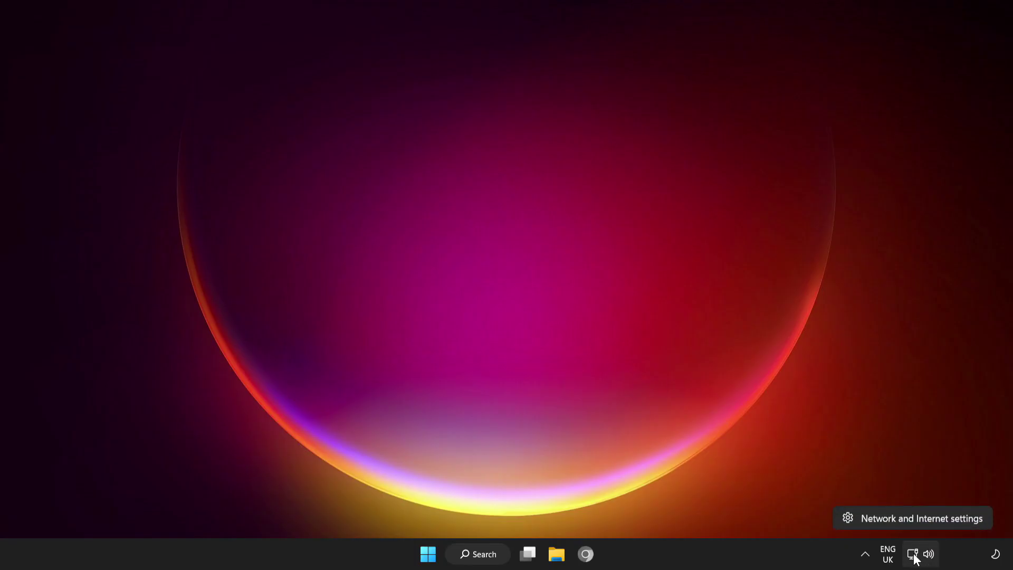
{"action": "left_click", "coordinate": [921, 517]}
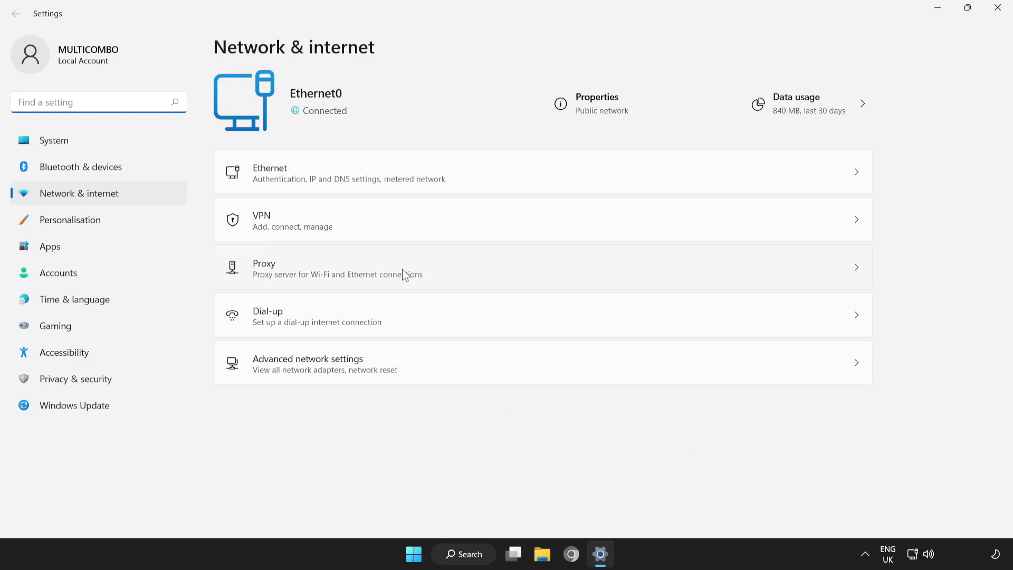
- On the Proxy page, save the manual proxy setup with 'Use a proxy server' off
{"action": "left_click", "coordinate": [488, 266]}
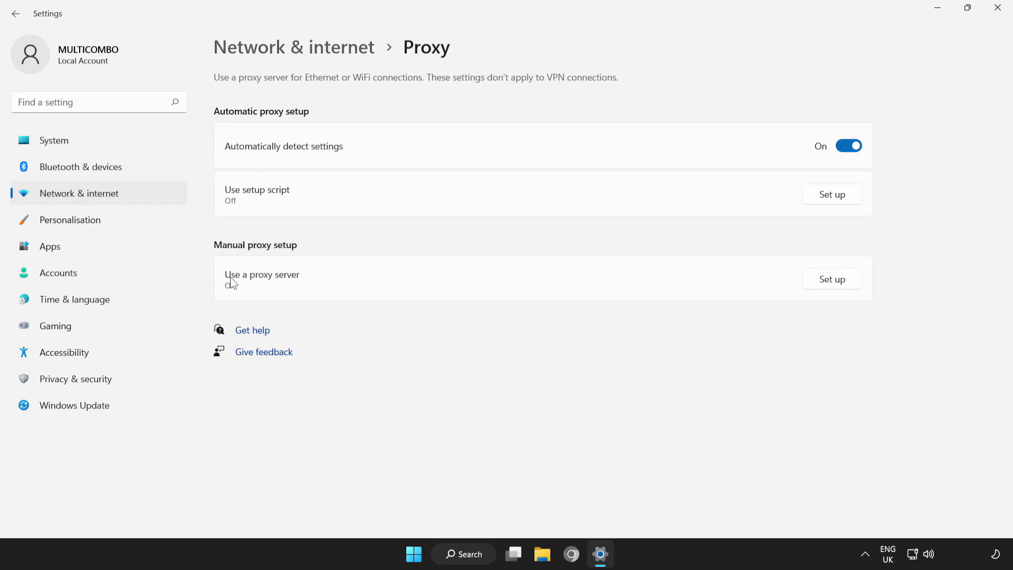
{"action": "left_click", "coordinate": [827, 281]}
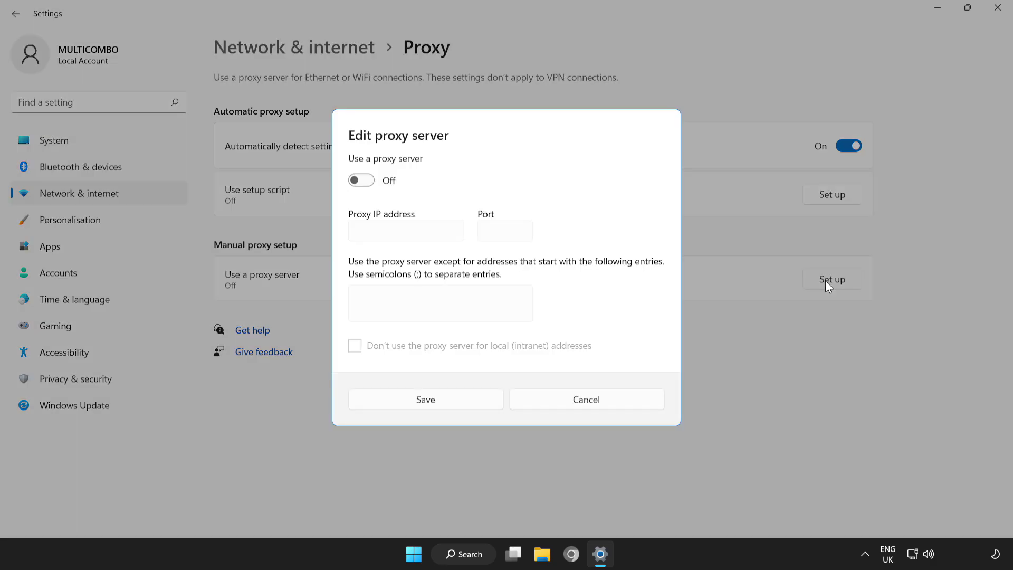
{"action": "left_click", "coordinate": [362, 182]}
{"action": "left_click", "coordinate": [413, 402]}
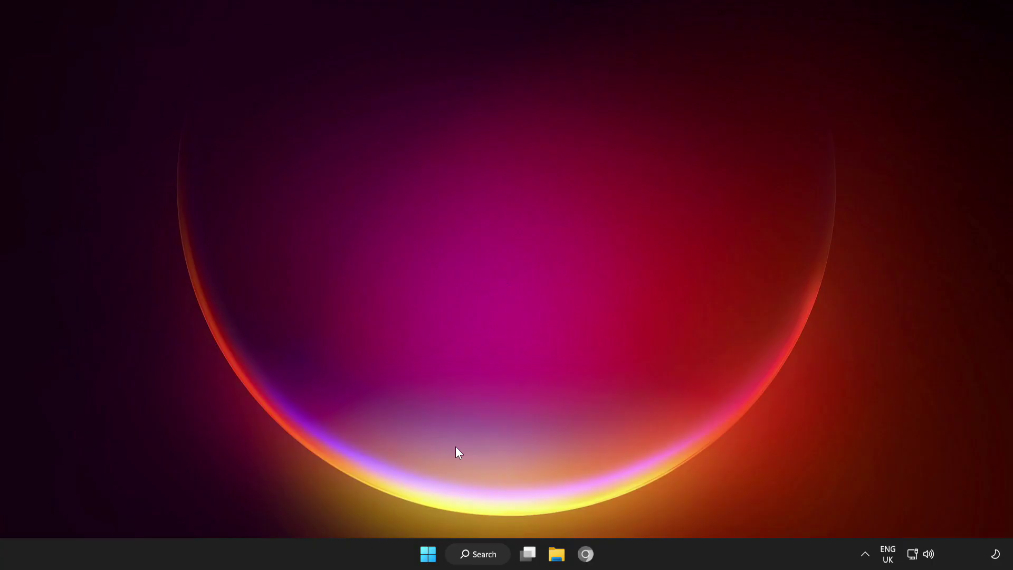
- Search for 'cmd' and run Command Prompt as administrator
{"action": "left_click", "coordinate": [485, 554]}
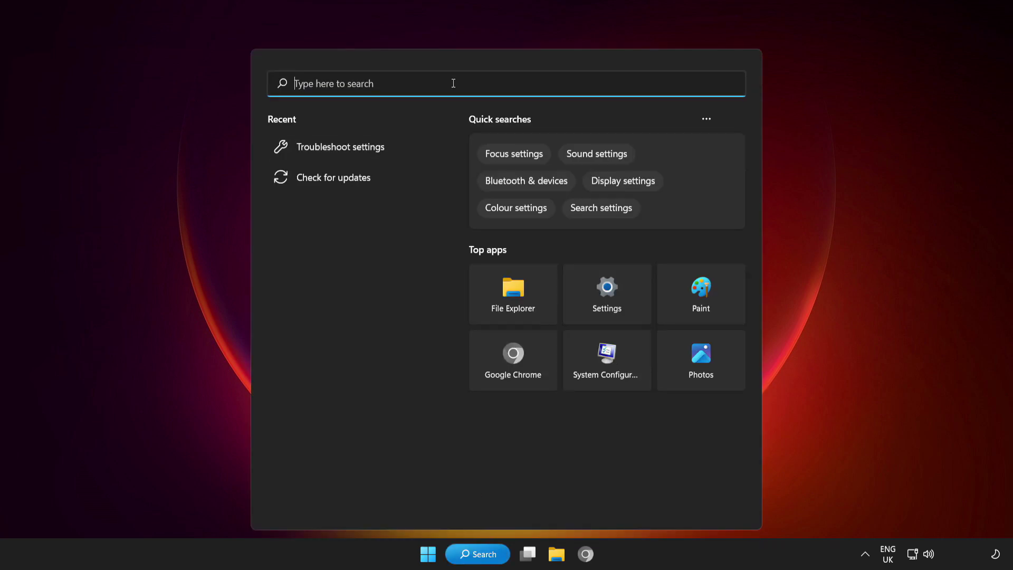
{"action": "type", "text": "cmd"}
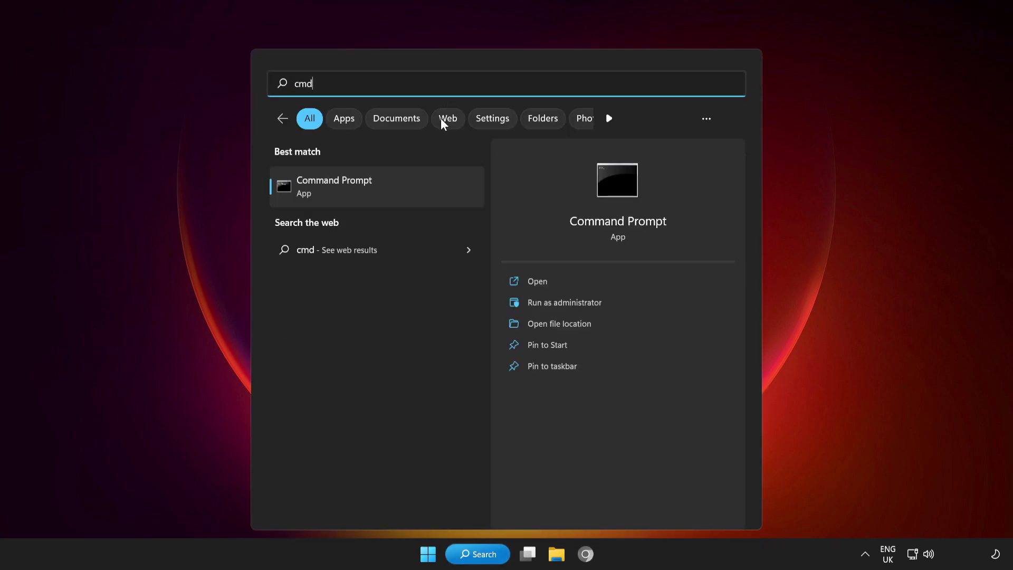
{"action": "right_click", "coordinate": [404, 192]}
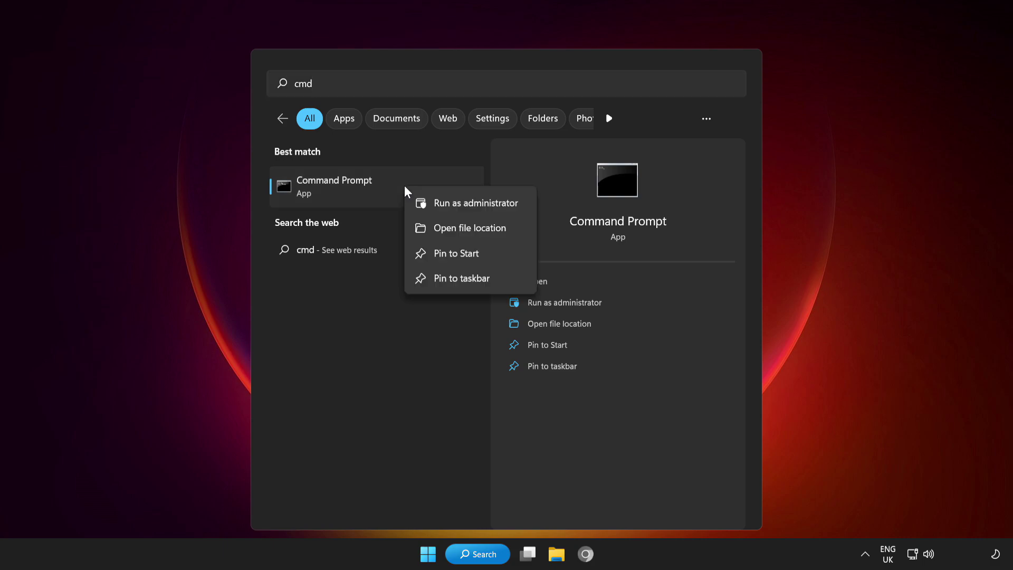
{"action": "left_click", "coordinate": [480, 203]}
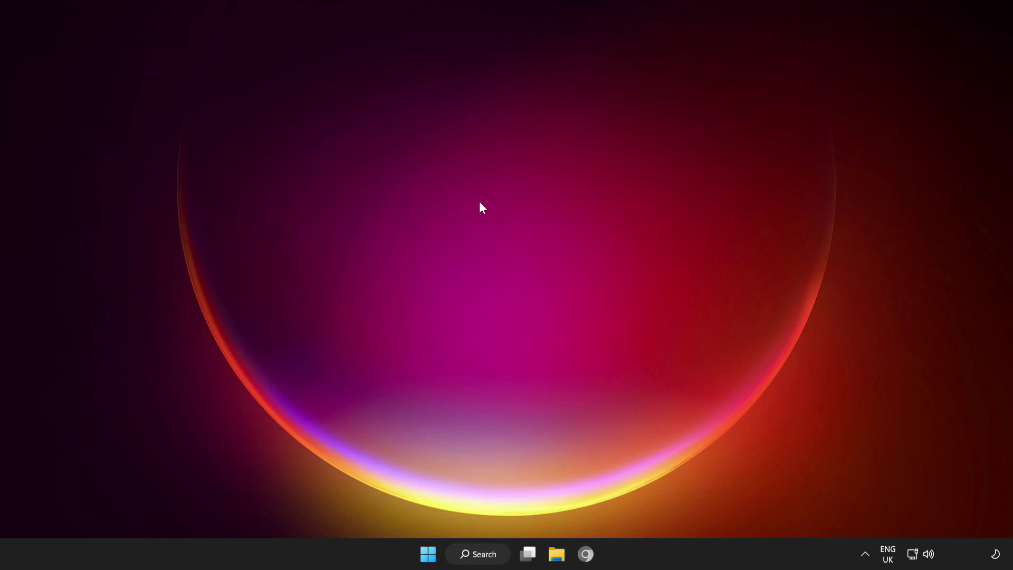
- Run ipconfig /flushdns, ipconfig /release and ipconfig /renew to refresh Ethernet0's address
{"action": "left_click_drag", "start_coordinate": [388, 85], "coordinate": [541, 110]}
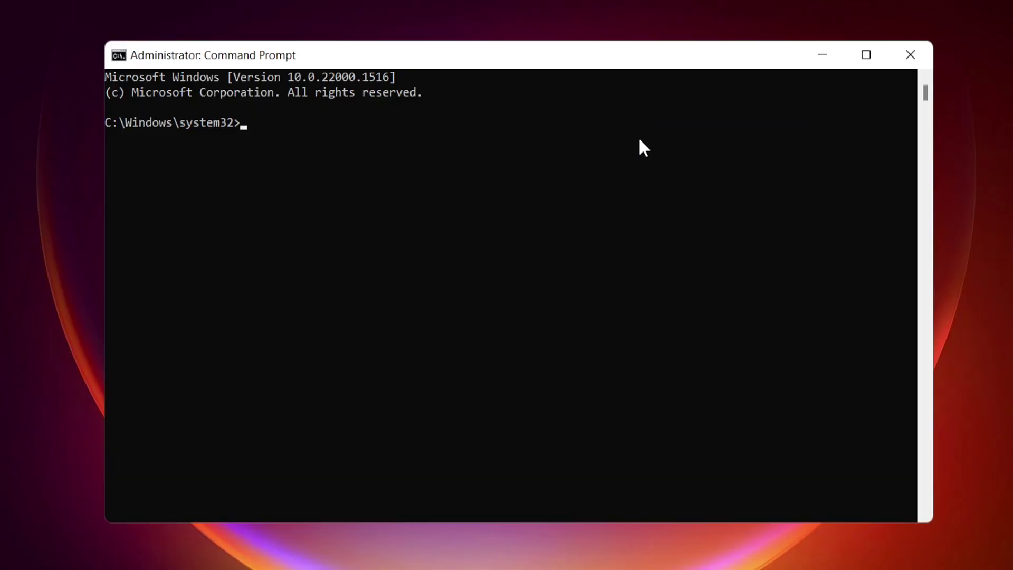
{"action": "type", "text": "ipco"}
{"action": "type", "text": "nfig /"}
{"action": "type", "text": "flush"}
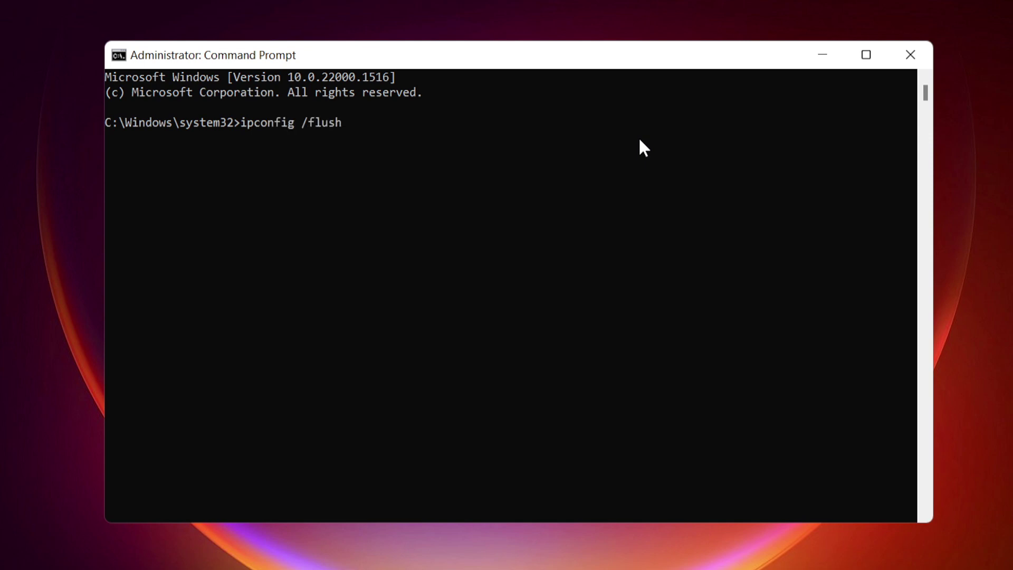
{"action": "type", "text": "dns"}
{"action": "key", "text": "Return"}
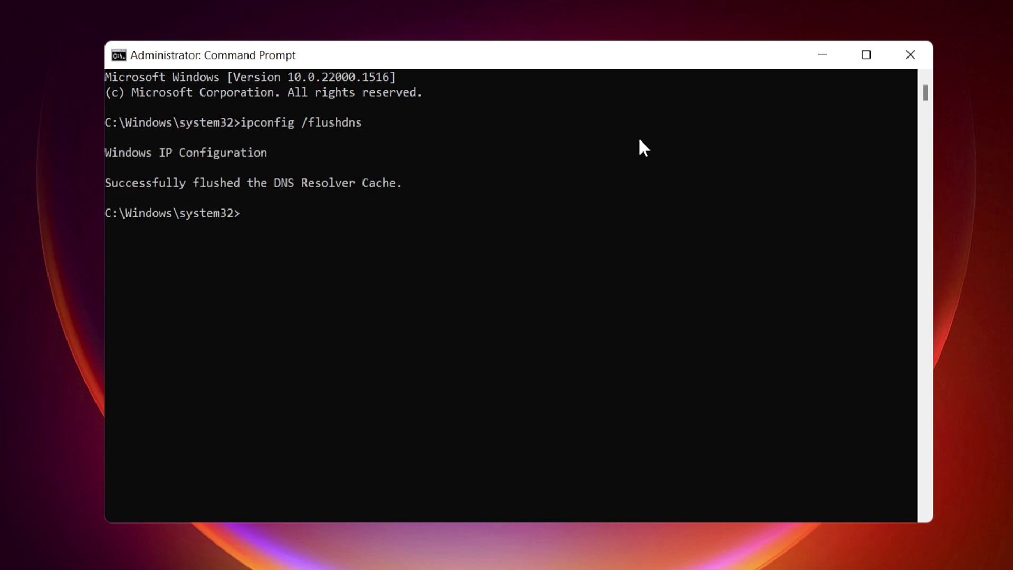
{"action": "type", "text": "ipc"}
{"action": "type", "text": "onfig "}
{"action": "type", "text": "/rele"}
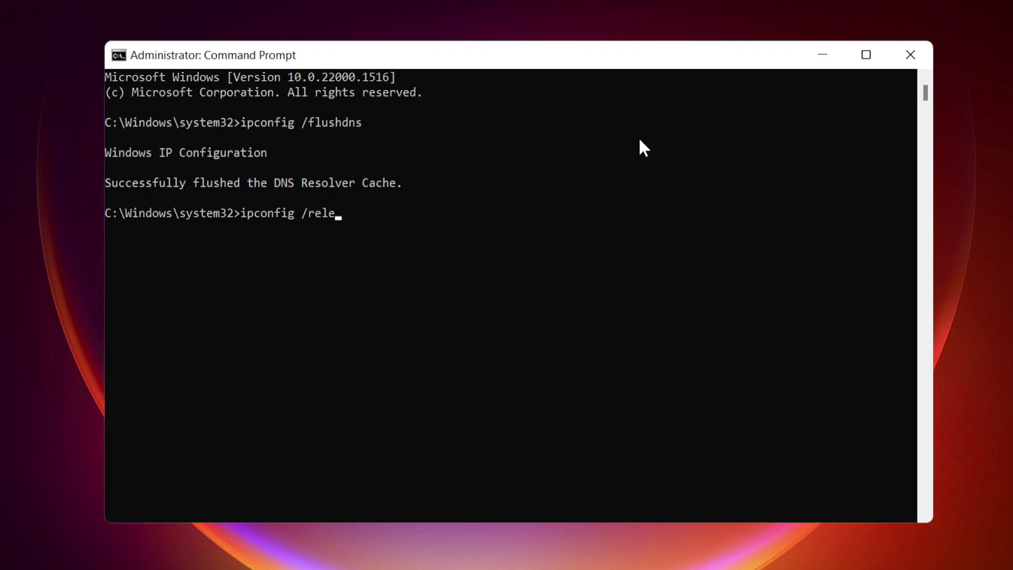
{"action": "type", "text": "ase"}
{"action": "key", "text": "Return"}
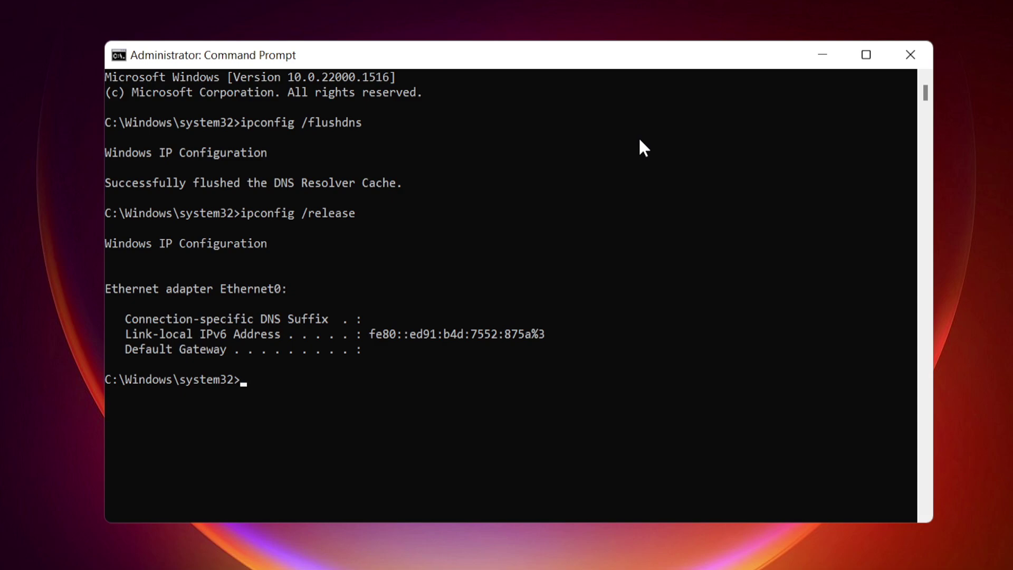
{"action": "type", "text": "ipconf"}
{"action": "type", "text": "ig /re"}
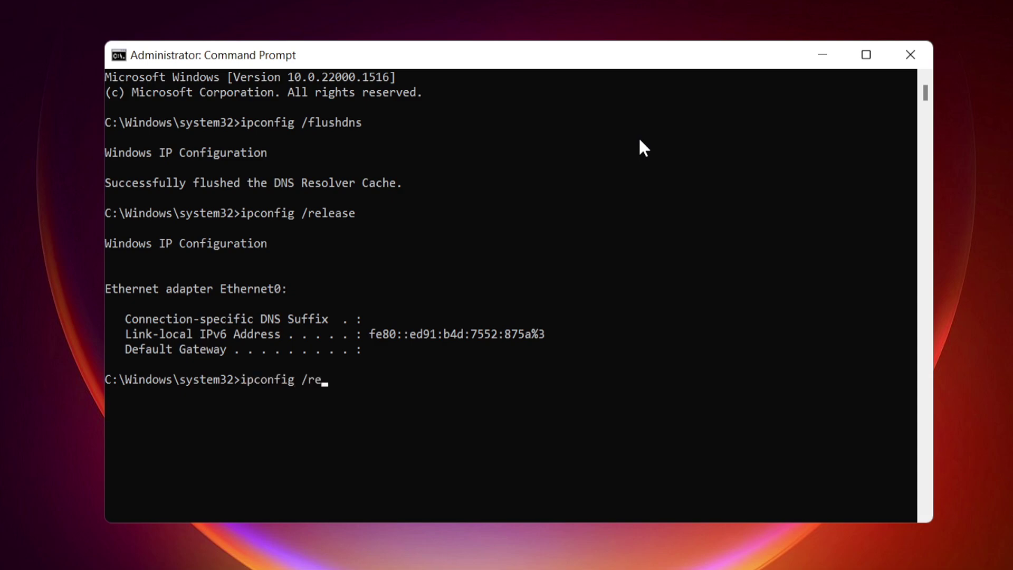
{"action": "type", "text": "new"}
{"action": "key", "text": "Return"}
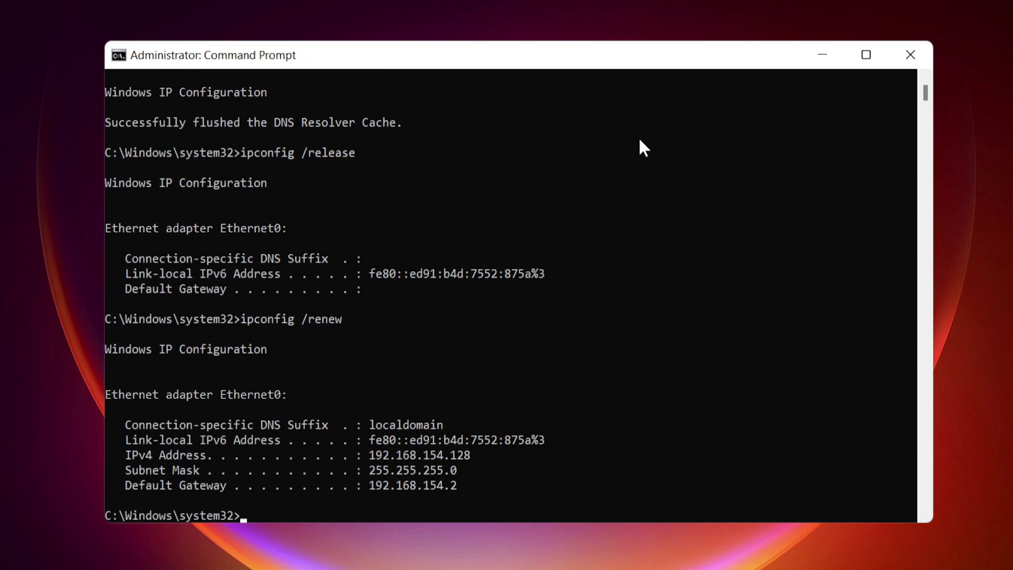
{"action": "type", "text": "netsh"}
{"action": "type", "text": " winsock"}
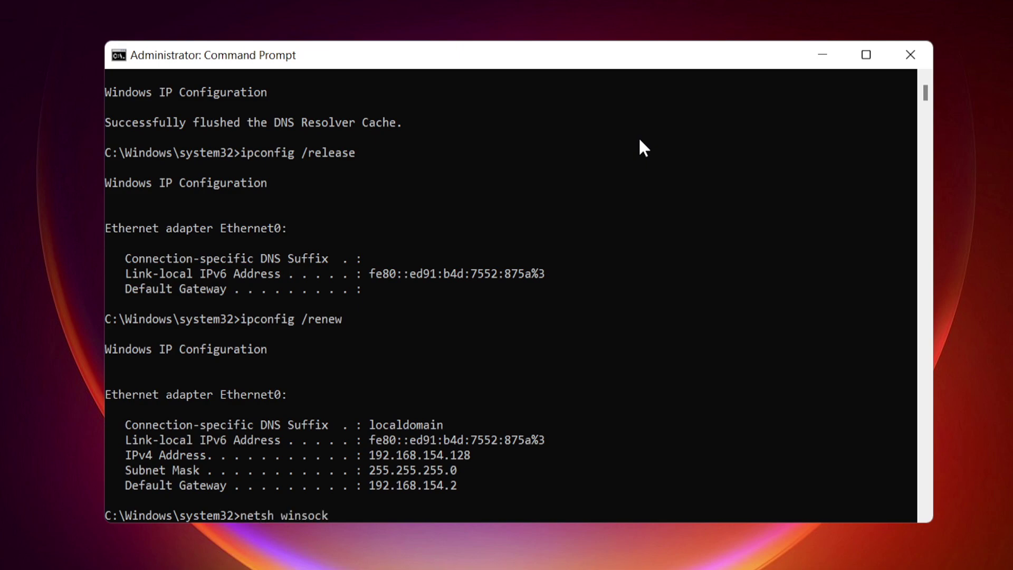
{"action": "type", "text": " reset"}
- Reset the Winsock catalog with netsh winsock reset
{"action": "key", "text": "Return"}
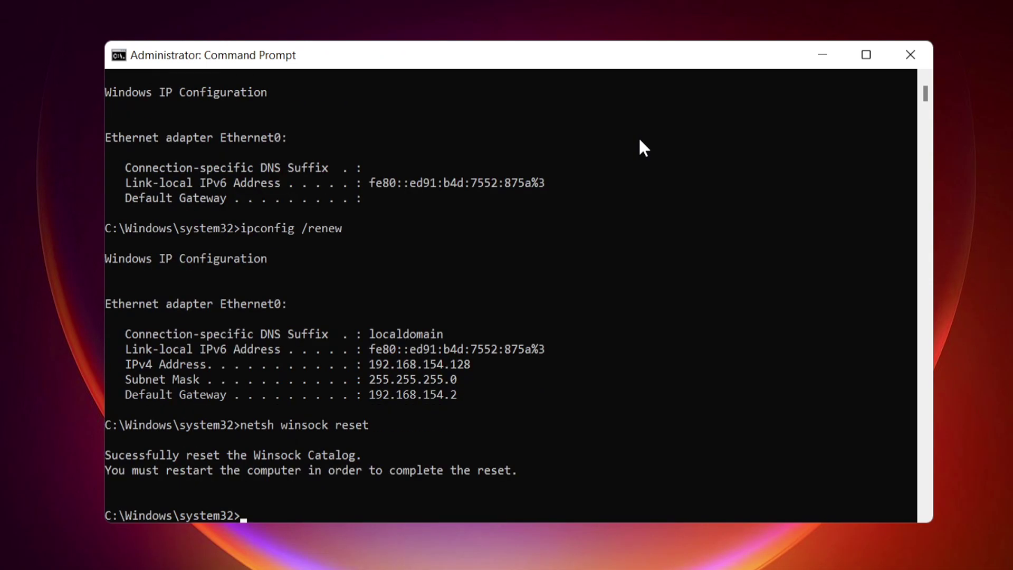
{"action": "type", "text": "netsh"}
{"action": "type", "text": " in"}
{"action": "type", "text": "t ip re"}
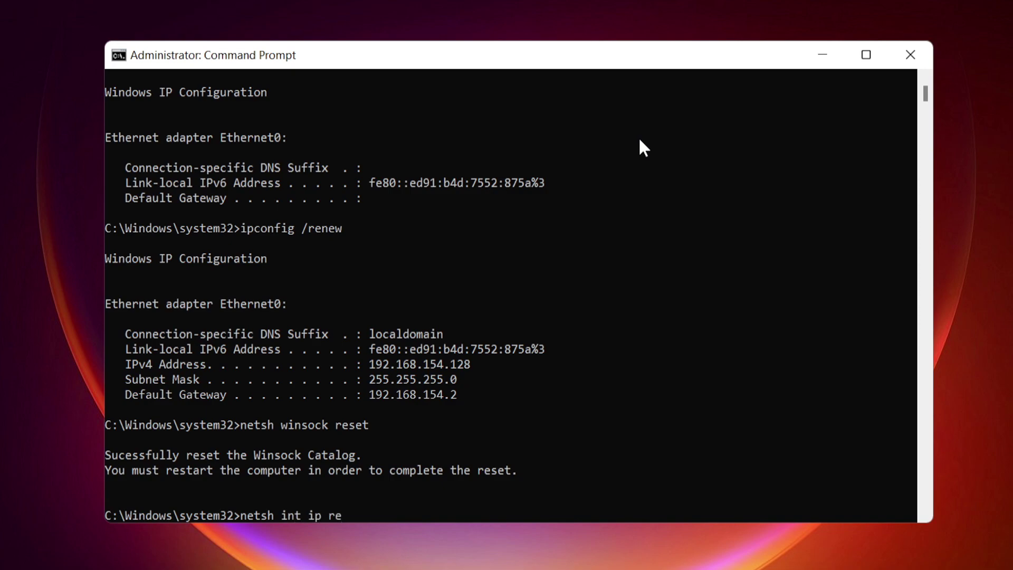
{"action": "type", "text": "set"}
- Run netsh int ip reset, then netsh interface ipv4, ipv6 and tcp reset
{"action": "key", "text": "Return"}
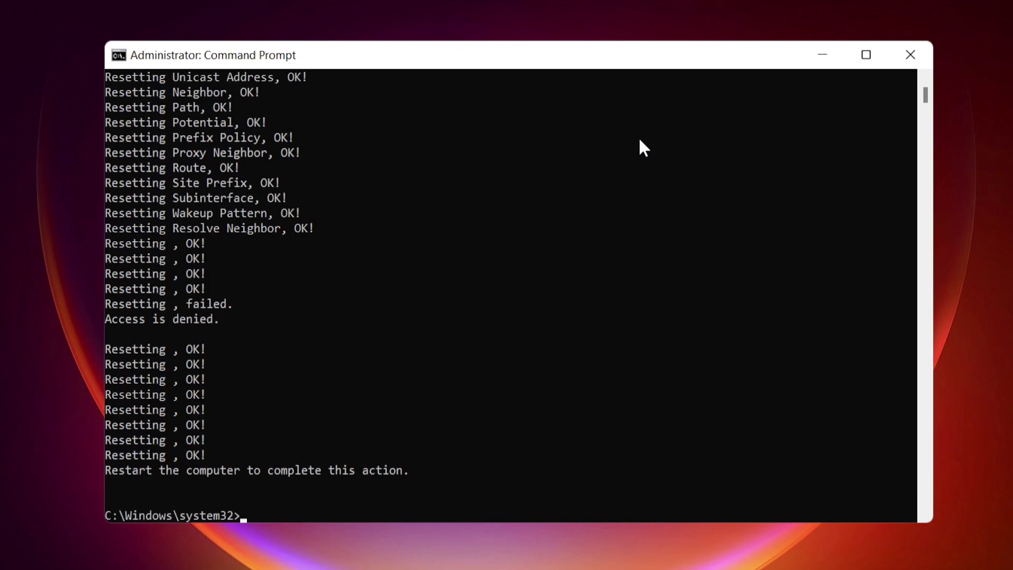
{"action": "type", "text": "netsh"}
{"action": "type", "text": " in"}
{"action": "type", "text": "terface"}
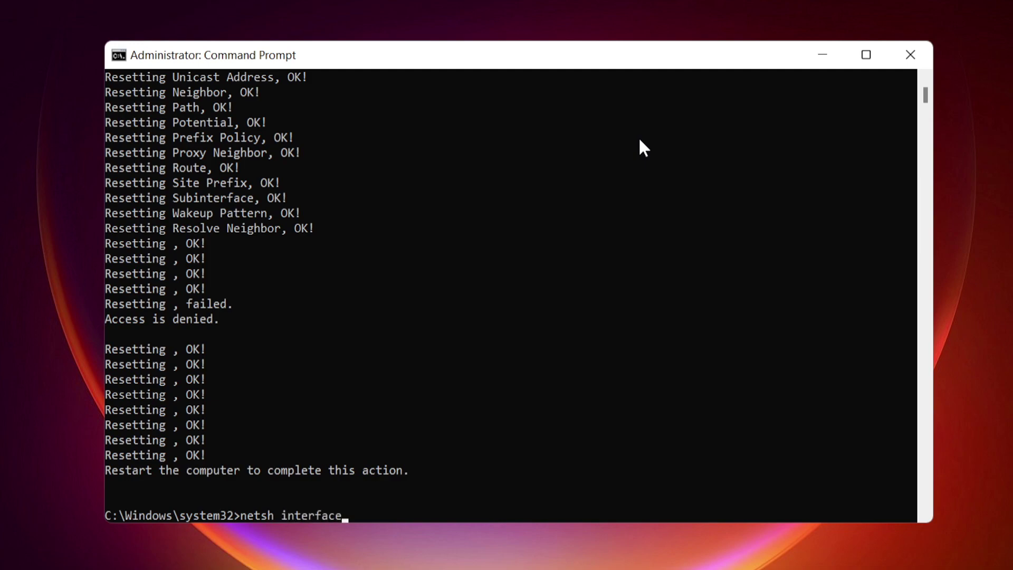
{"action": "type", "text": " ipv"}
{"action": "type", "text": "4 r"}
{"action": "type", "text": "eset"}
{"action": "key", "text": "Return"}
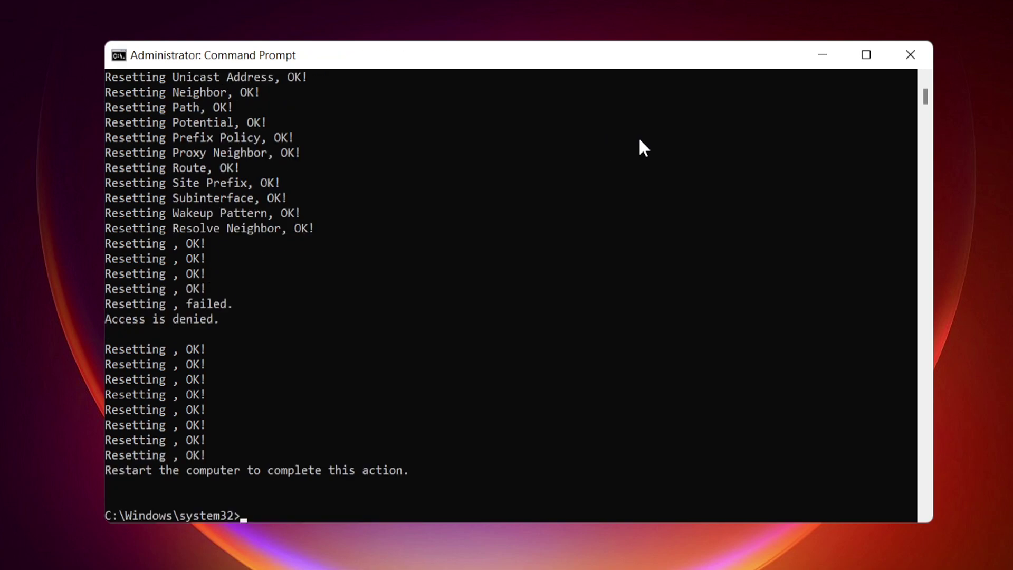
{"action": "type", "text": "netsh"}
{"action": "type", "text": " in"}
{"action": "type", "text": "terface"}
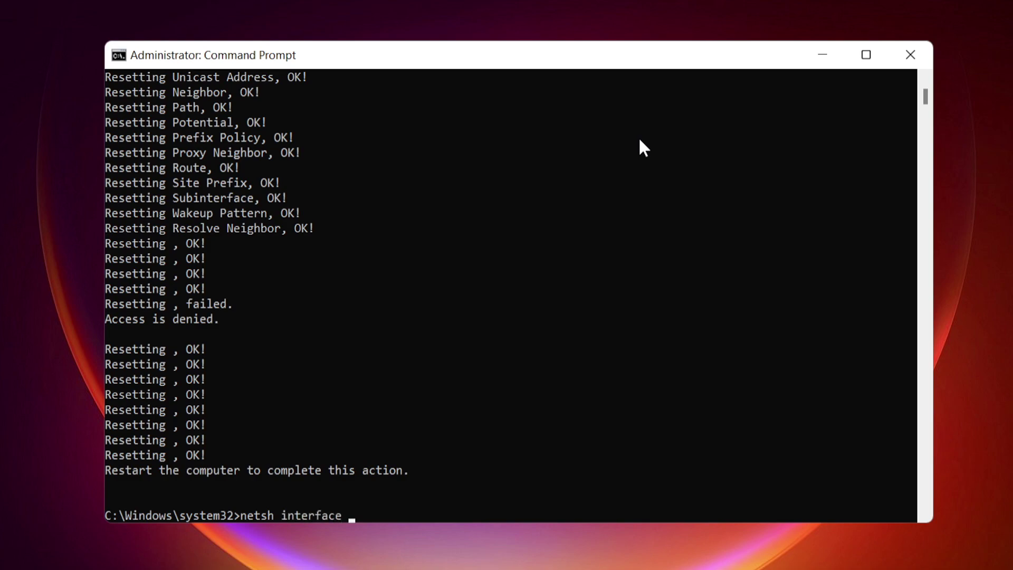
{"action": "type", "text": " ipv"}
{"action": "type", "text": "6 r"}
{"action": "type", "text": "eset"}
{"action": "key", "text": "Escape"}
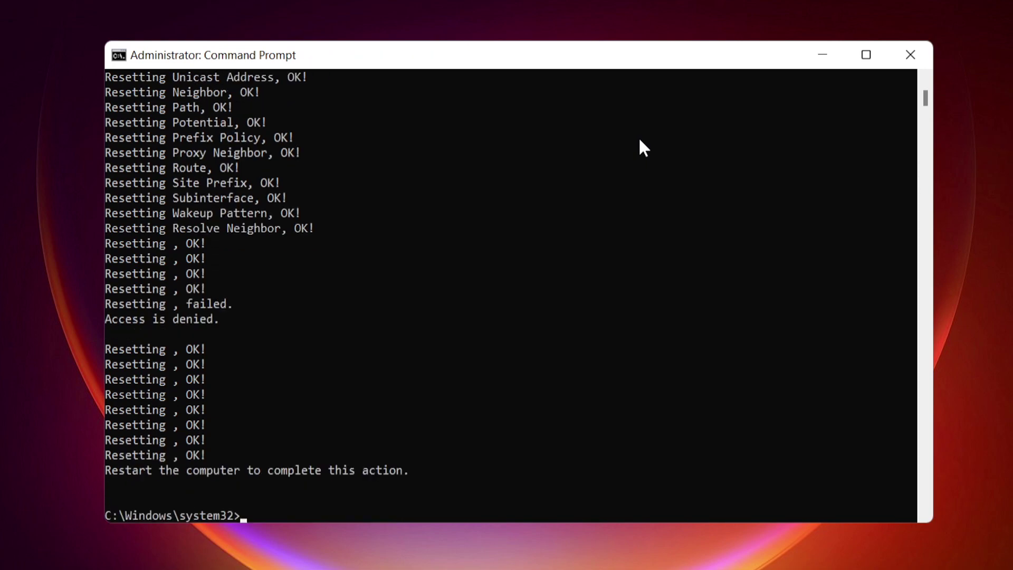
{"action": "type", "text": "ne"}
{"action": "type", "text": "tsh"}
{"action": "type", "text": " interface"}
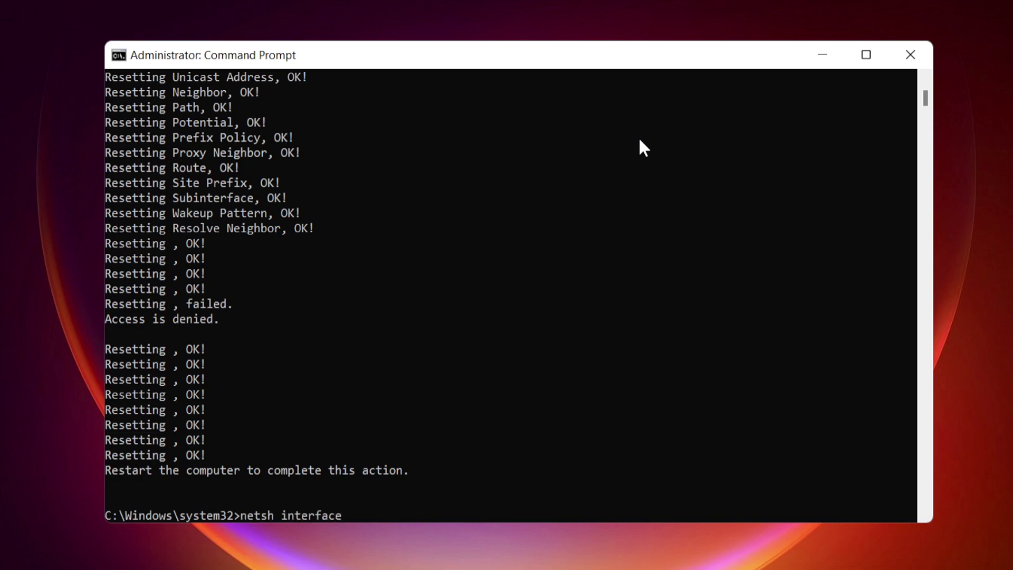
{"action": "type", "text": " t"}
{"action": "type", "text": "cp reset"}
{"action": "key", "text": "Return"}
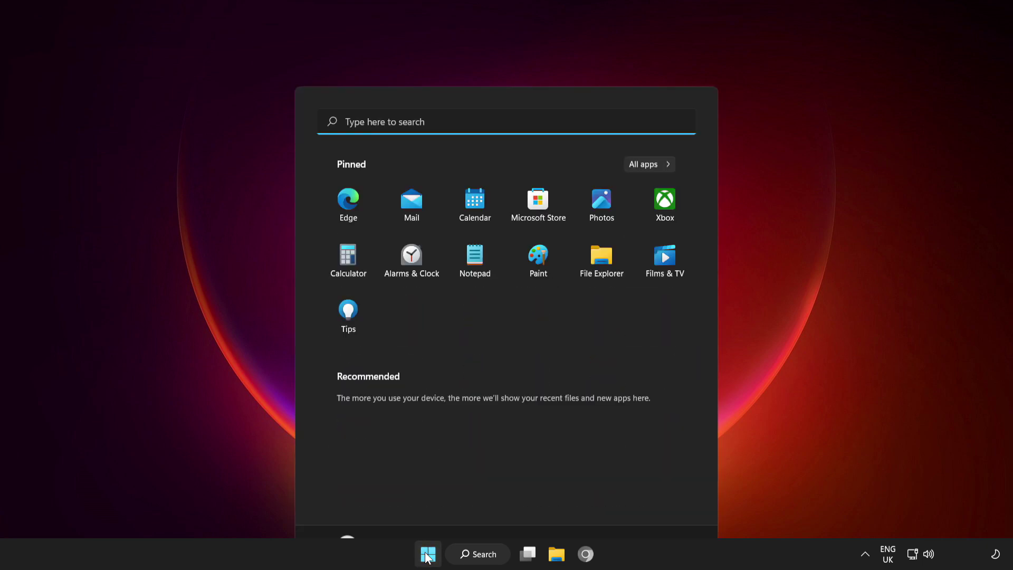
- Choose Restart from the Start menu power options to reboot the PC
{"action": "left_click", "coordinate": [670, 508]}
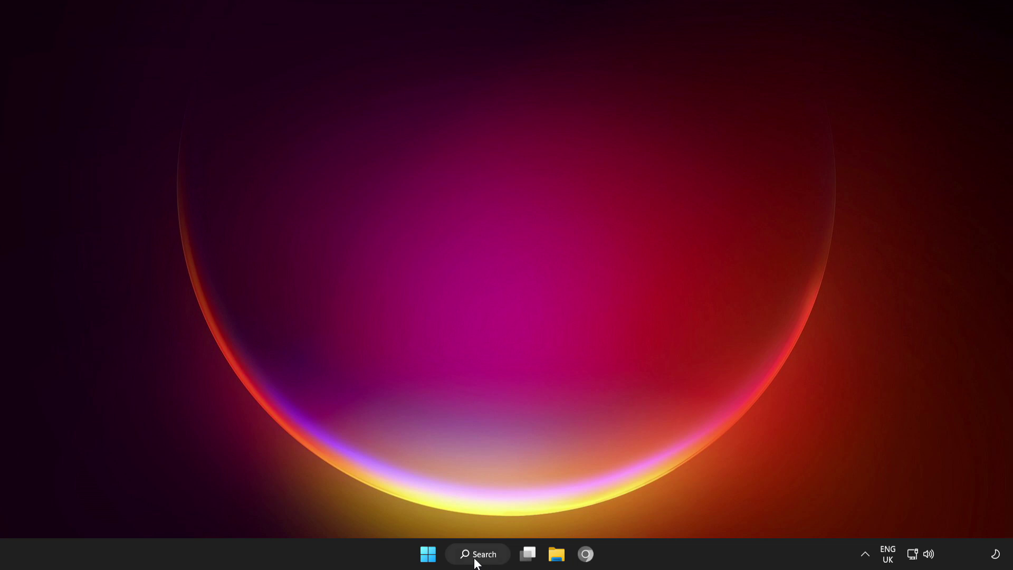
- Search for 'update' and run Check for updates until Windows reports up to date
{"action": "left_click", "coordinate": [481, 559]}
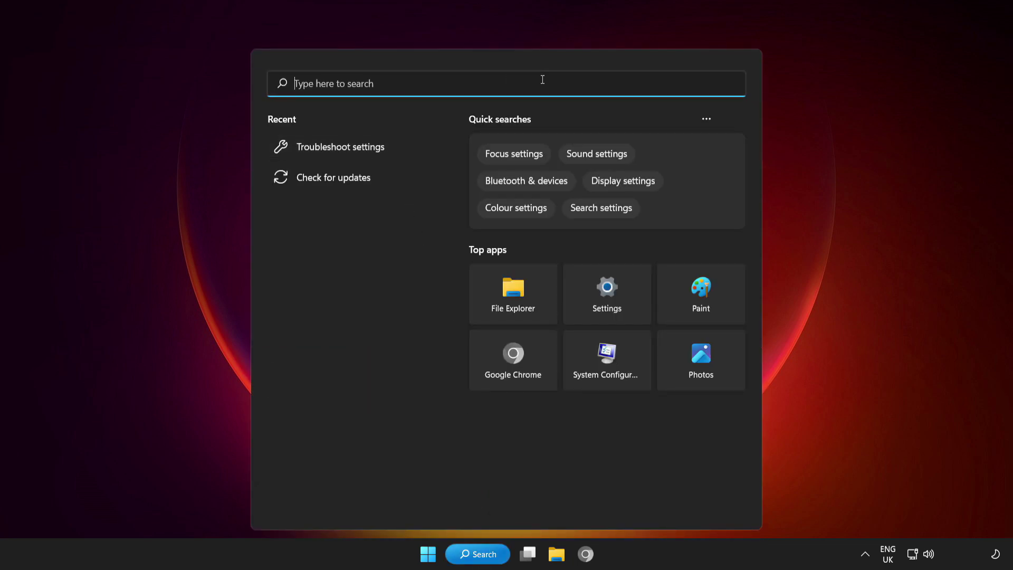
{"action": "type", "text": "update"}
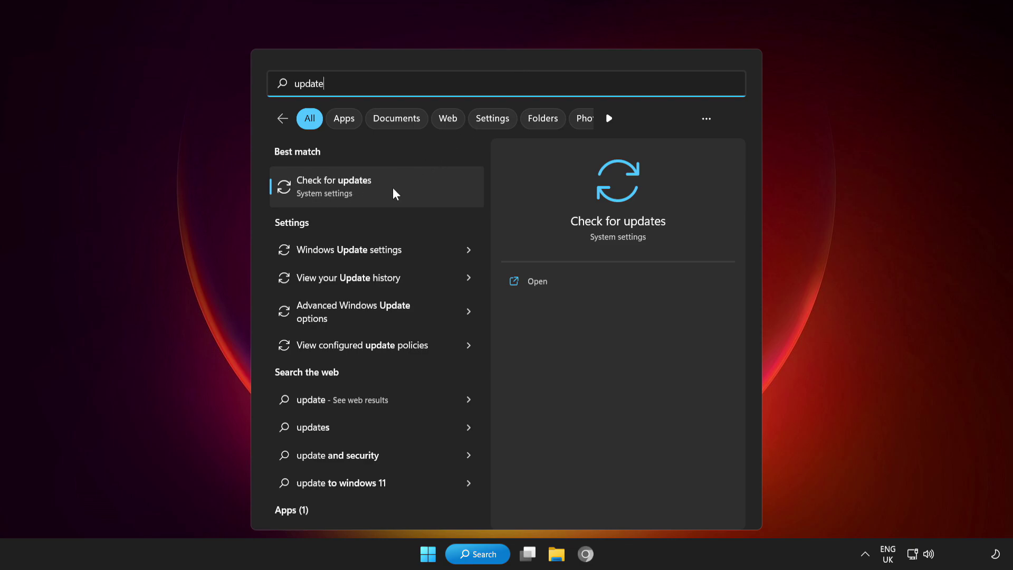
{"action": "left_click", "coordinate": [393, 188]}
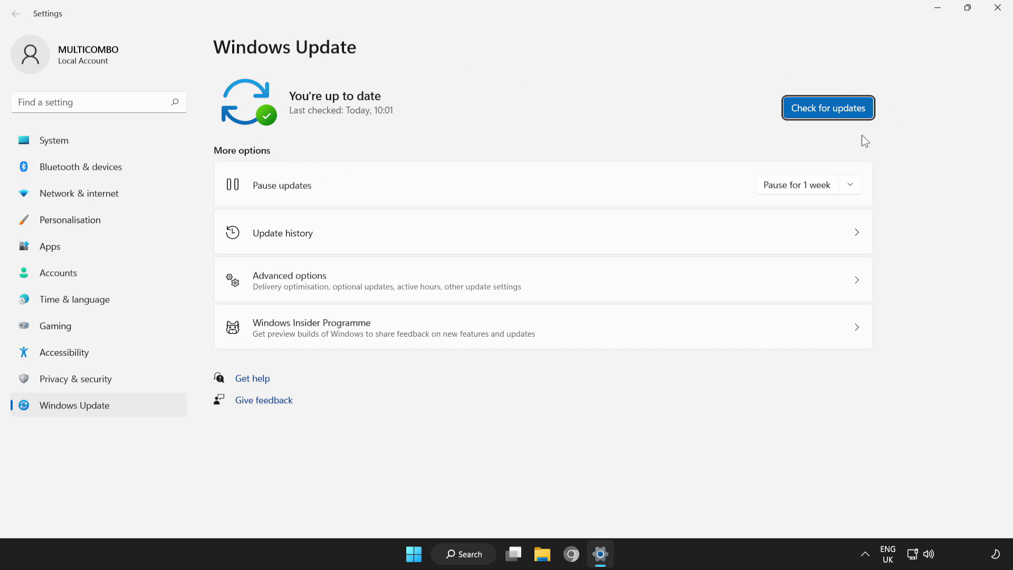
{"action": "left_click", "coordinate": [827, 115]}
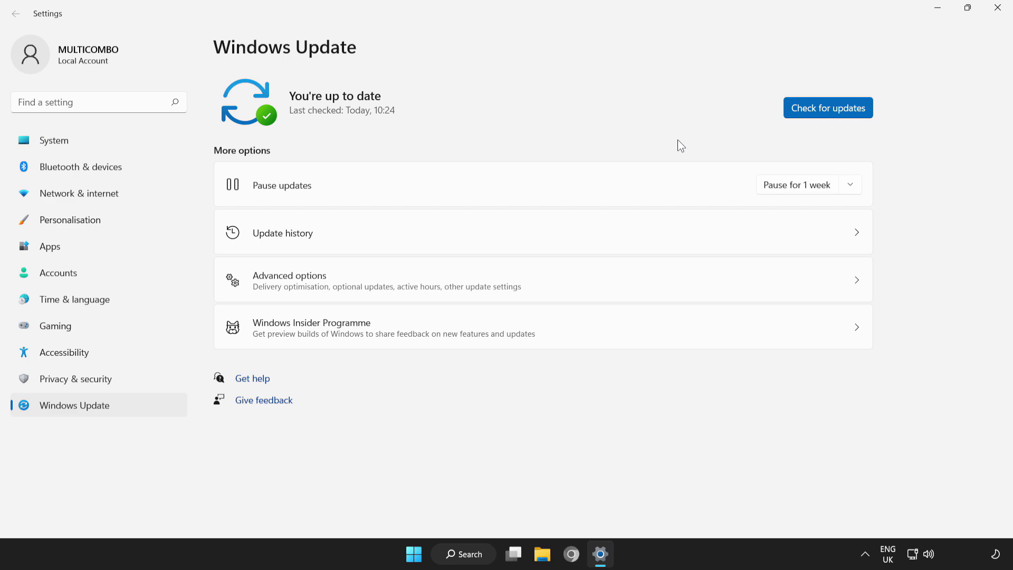
- Close Windows Update and reach the Network reset page under Advanced network settings
{"action": "left_click", "coordinate": [999, 10]}
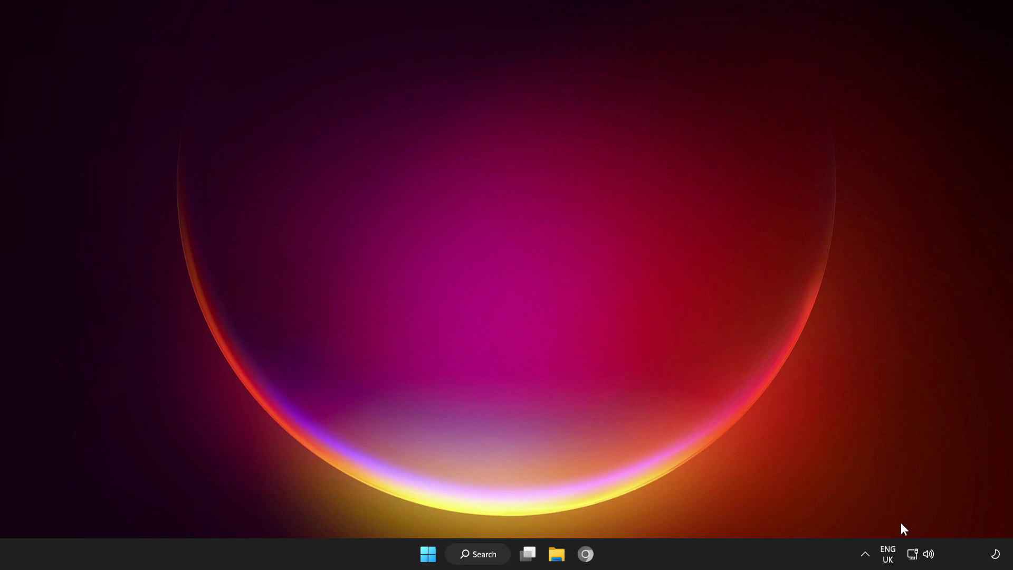
{"action": "right_click", "coordinate": [915, 556]}
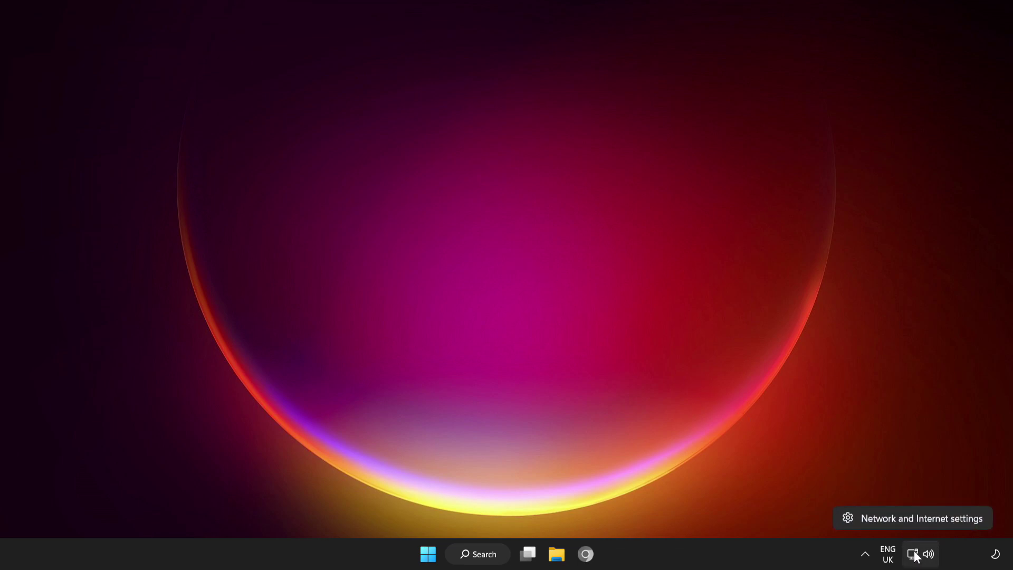
{"action": "left_click", "coordinate": [915, 523]}
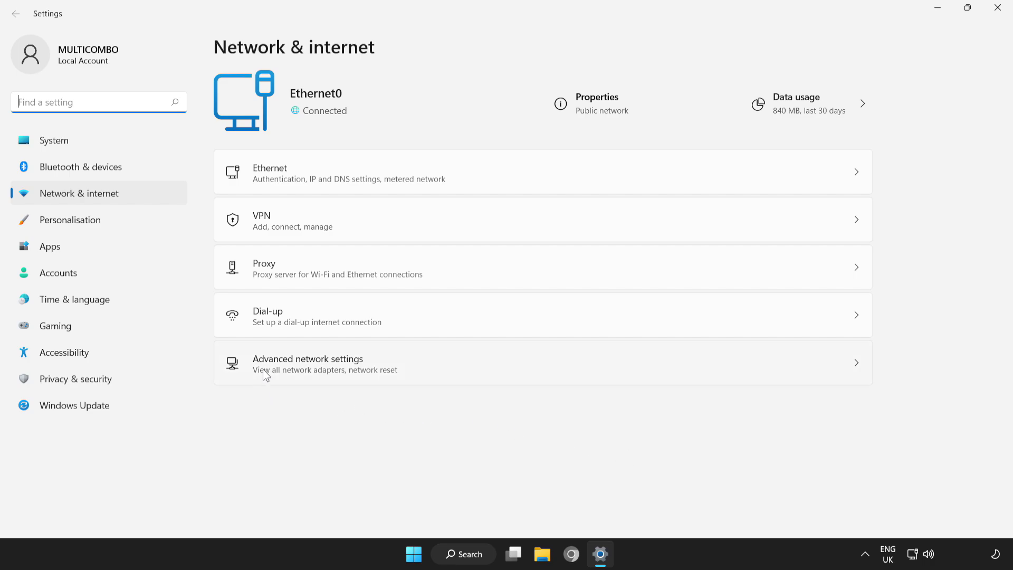
{"action": "left_click", "coordinate": [355, 375]}
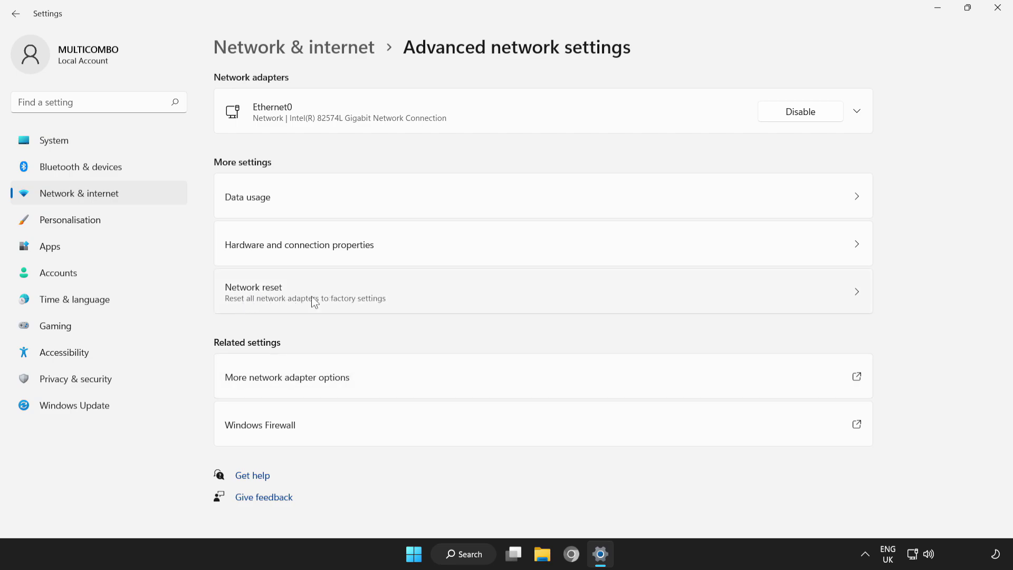
{"action": "left_click", "coordinate": [483, 295]}
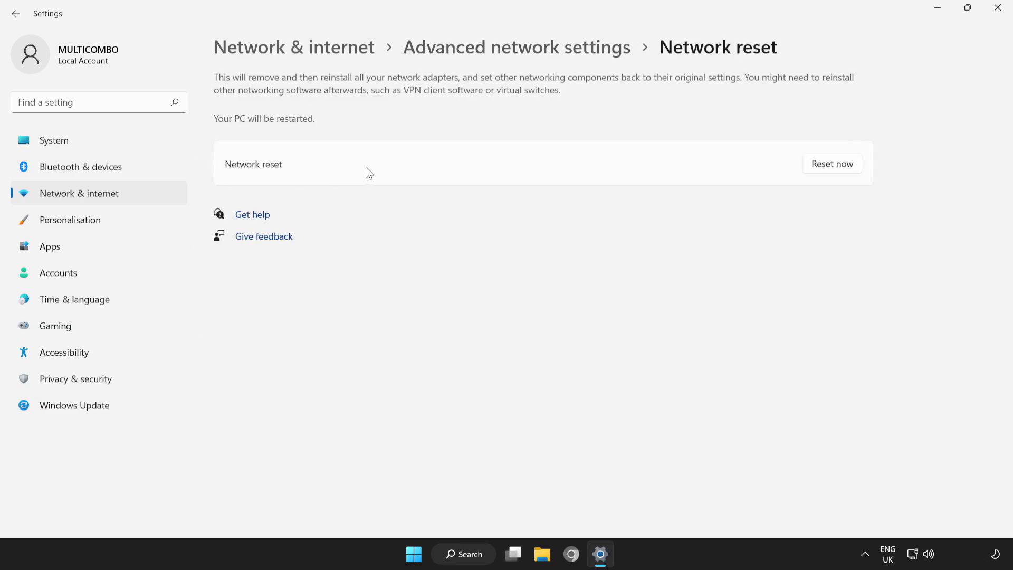
- Reset and confirm network settings, dismiss the 5-minute shutdown notice, and close Settings
{"action": "left_click", "coordinate": [832, 164]}
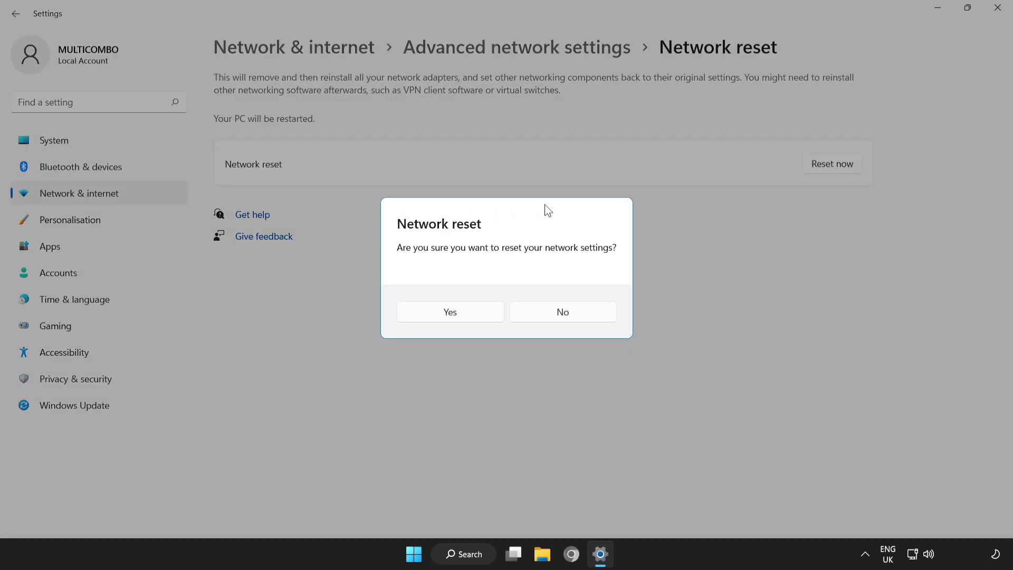
{"action": "left_click", "coordinate": [455, 318]}
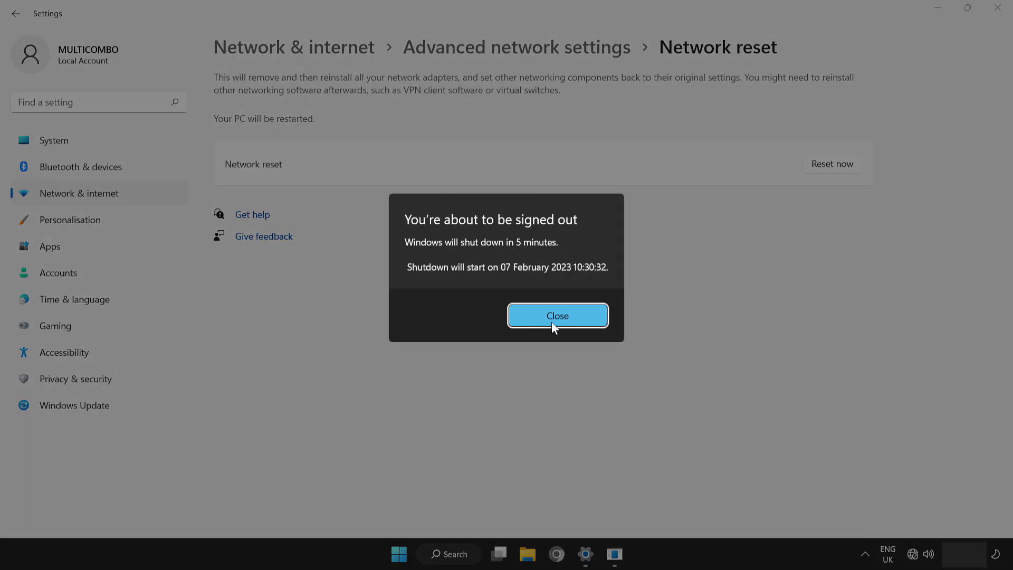
{"action": "left_click", "coordinate": [566, 319]}
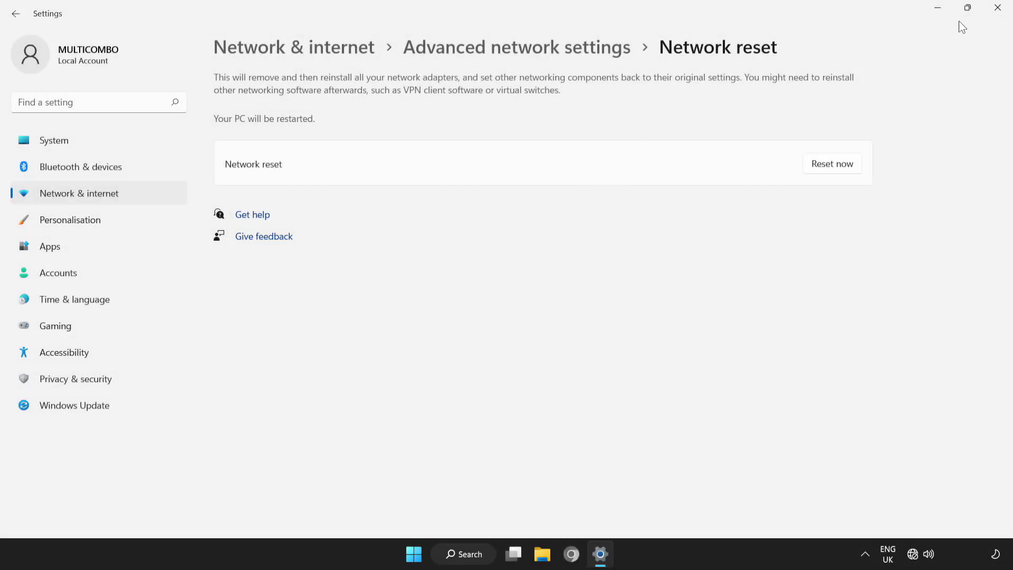
{"action": "left_click", "coordinate": [999, 10]}
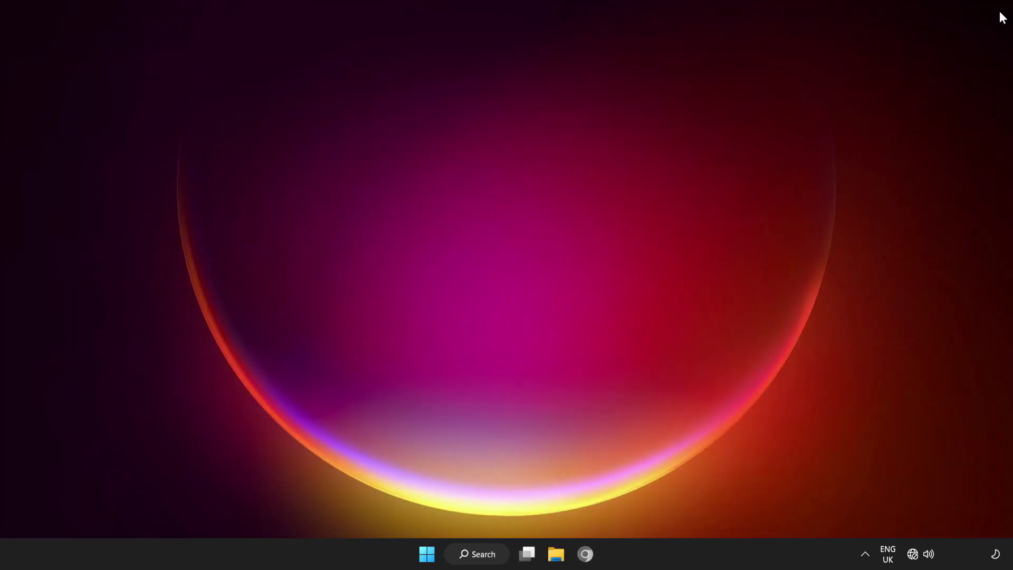
- Bring up the Start menu power options and restart the PC
{"action": "left_click", "coordinate": [428, 554]}
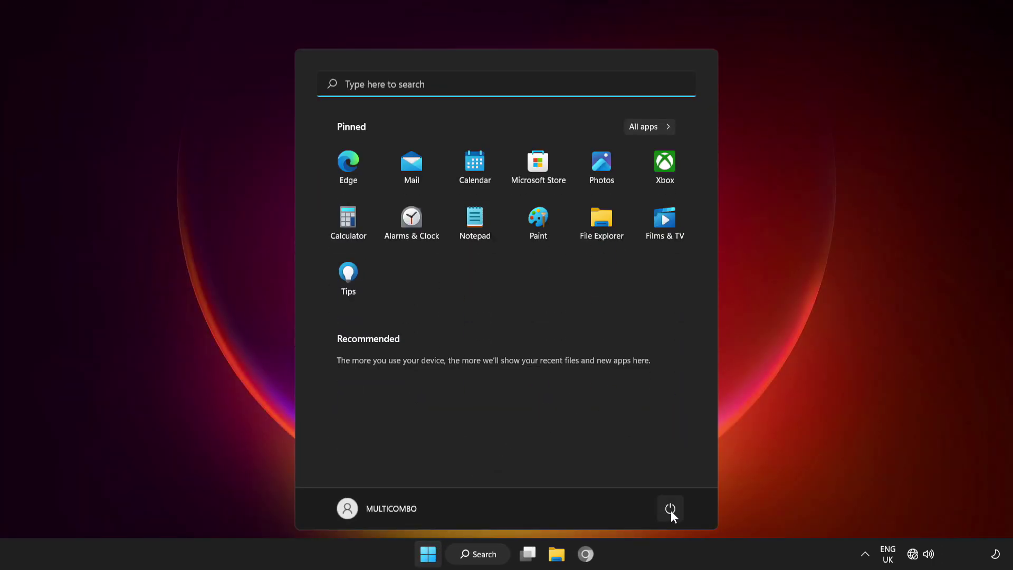
{"action": "left_click", "coordinate": [671, 511]}
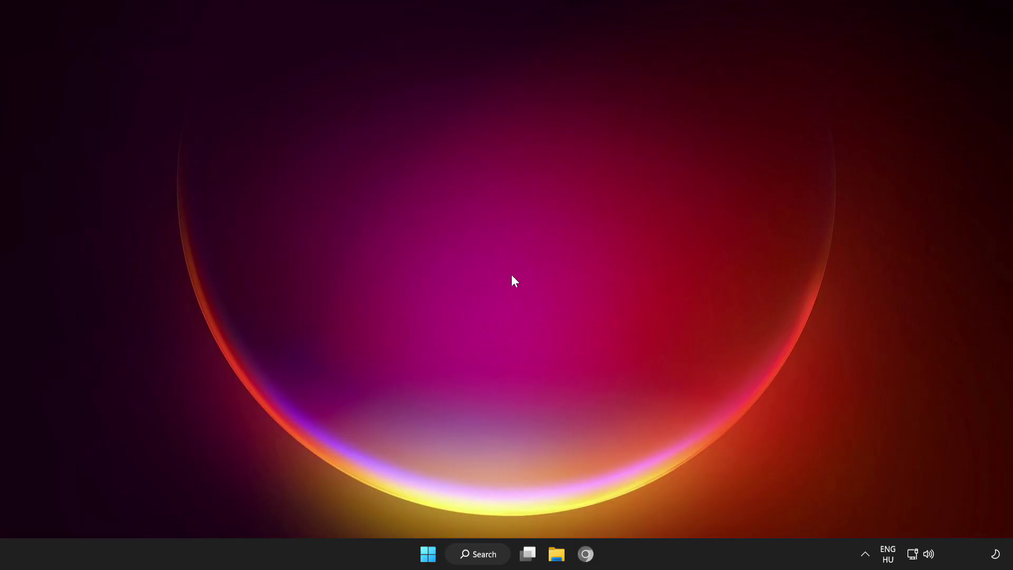
- Reach More network adapter options via the tray's network settings to list Ethernet0
{"action": "right_click", "coordinate": [920, 558]}
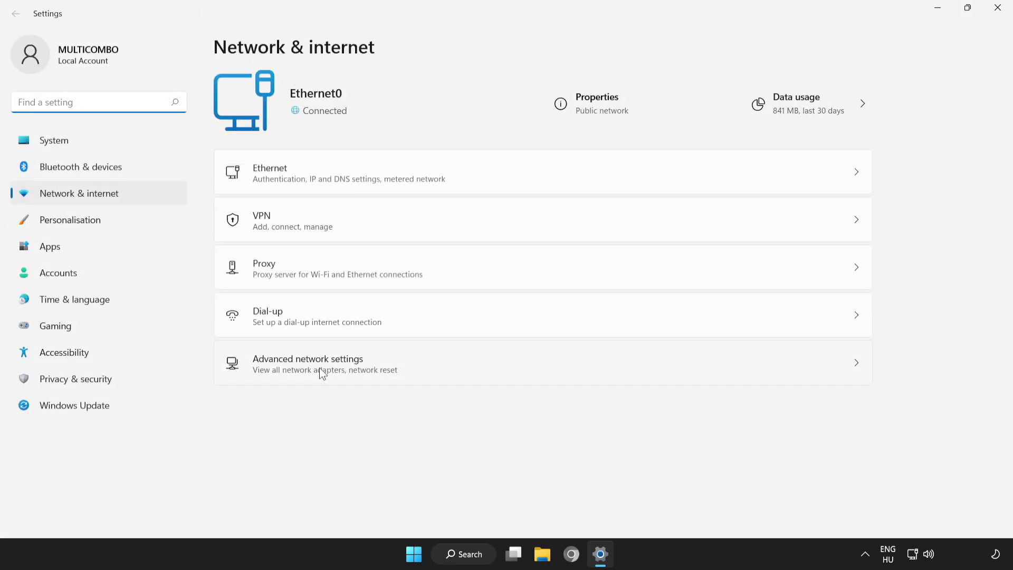
{"action": "left_click", "coordinate": [435, 374]}
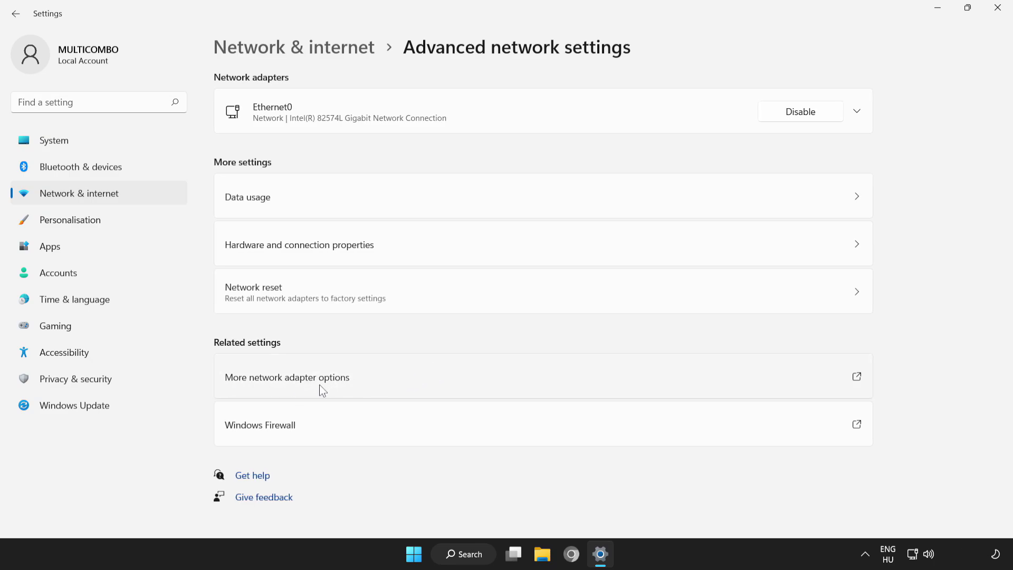
{"action": "left_click", "coordinate": [468, 382]}
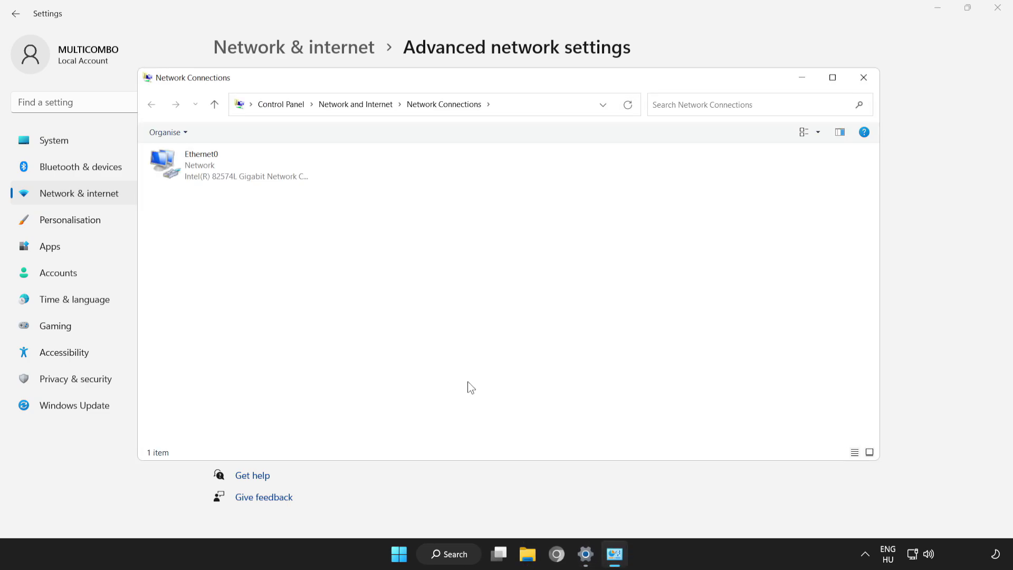
- Open Ethernet0 Properties and select Internet Protocol Version 4 (TCP/IPv4)
{"action": "left_click", "coordinate": [156, 175]}
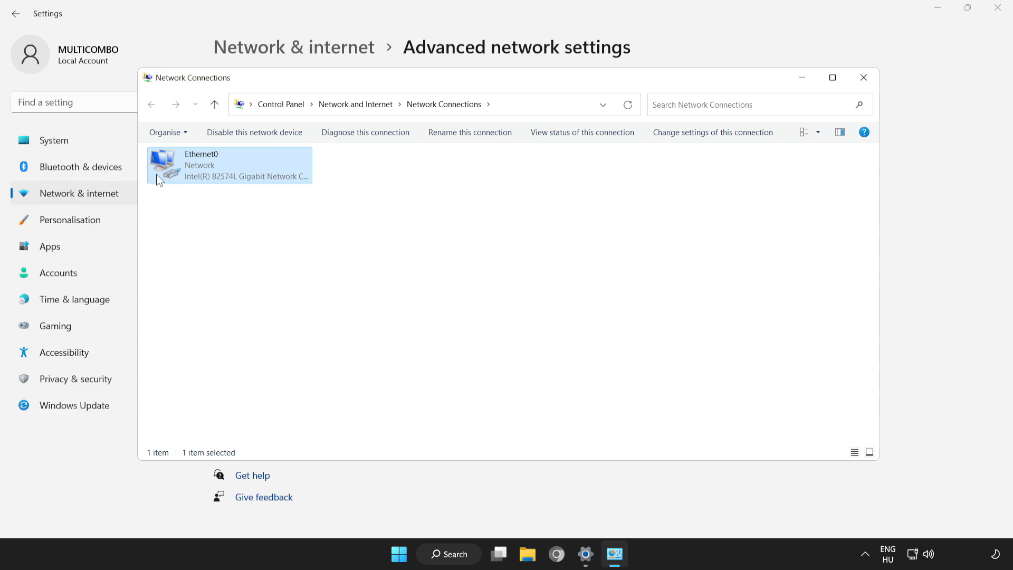
{"action": "right_click", "coordinate": [211, 170]}
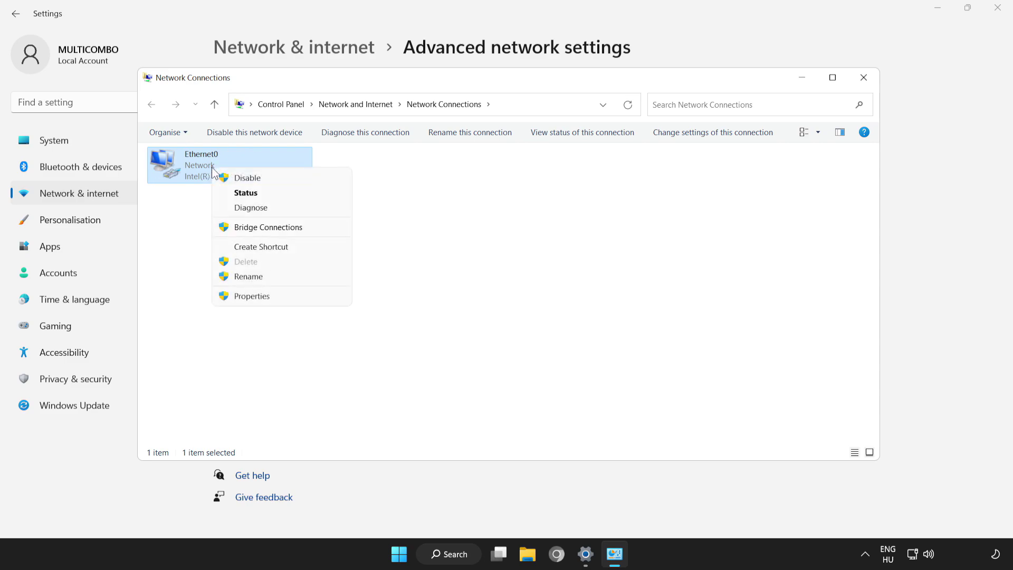
{"action": "left_click", "coordinate": [288, 301]}
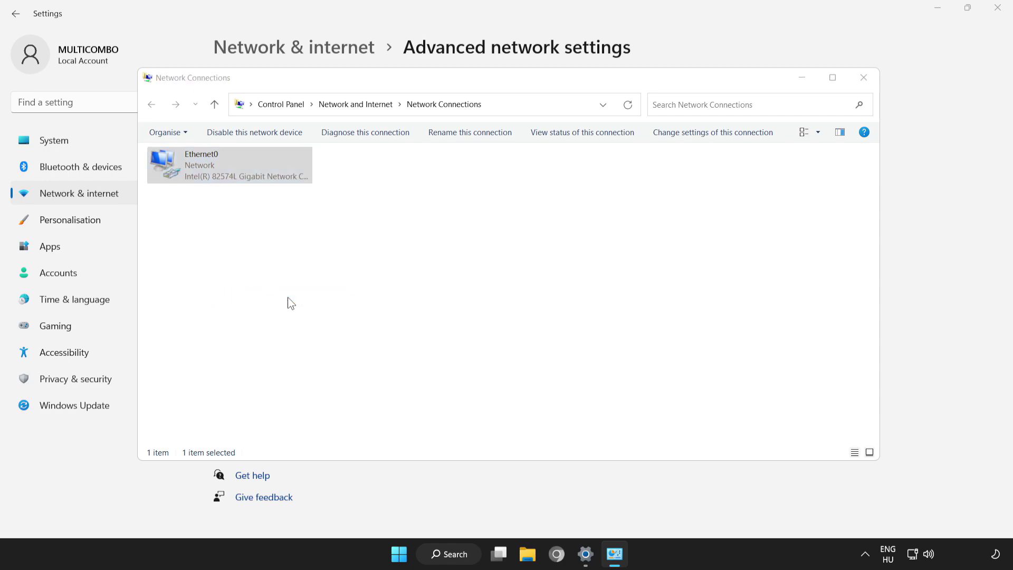
{"action": "left_click_drag", "start_coordinate": [279, 142], "coordinate": [494, 128]}
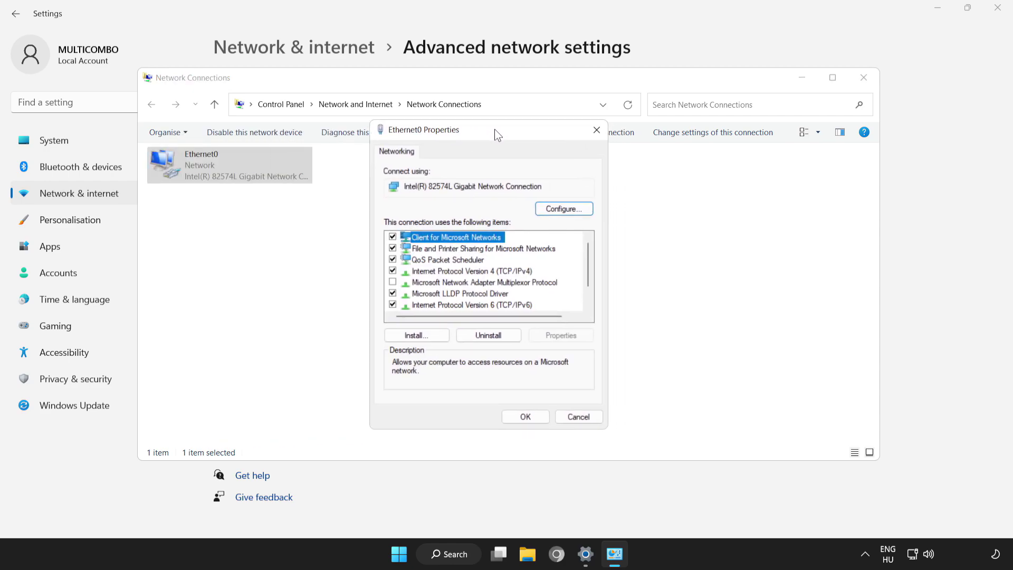
{"action": "left_click", "coordinate": [451, 270]}
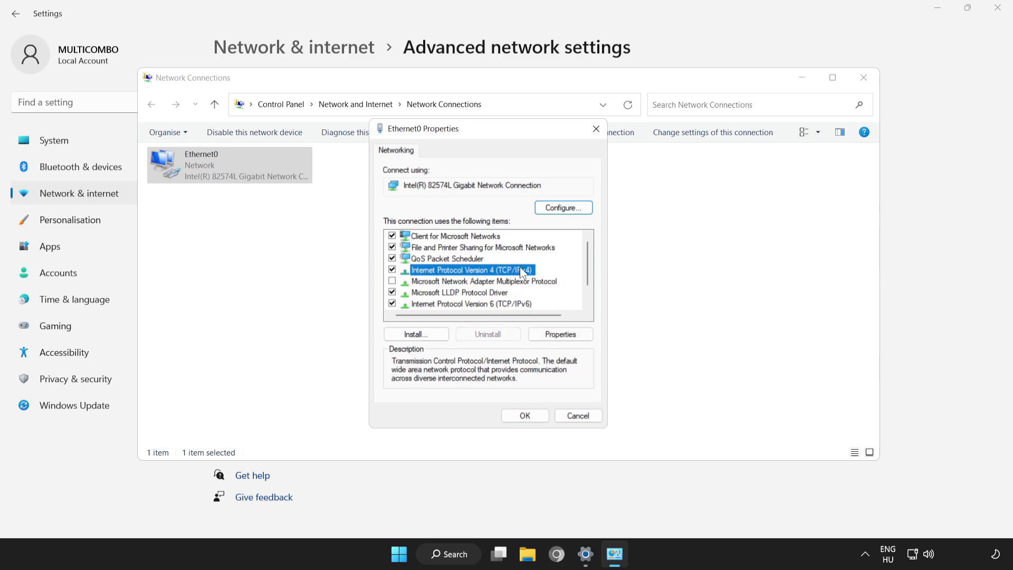
- Set IPv4 DNS servers to 8.8.8.8 and 8.8.4.4, save, and close Ethernet0 Properties
{"action": "left_click", "coordinate": [566, 335]}
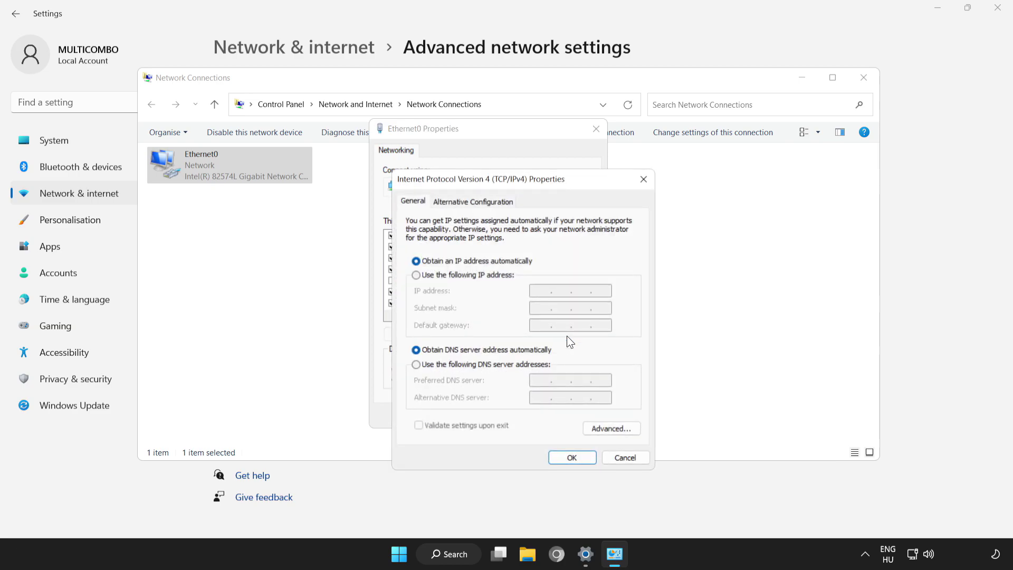
{"action": "left_click_drag", "start_coordinate": [539, 184], "coordinate": [512, 132]}
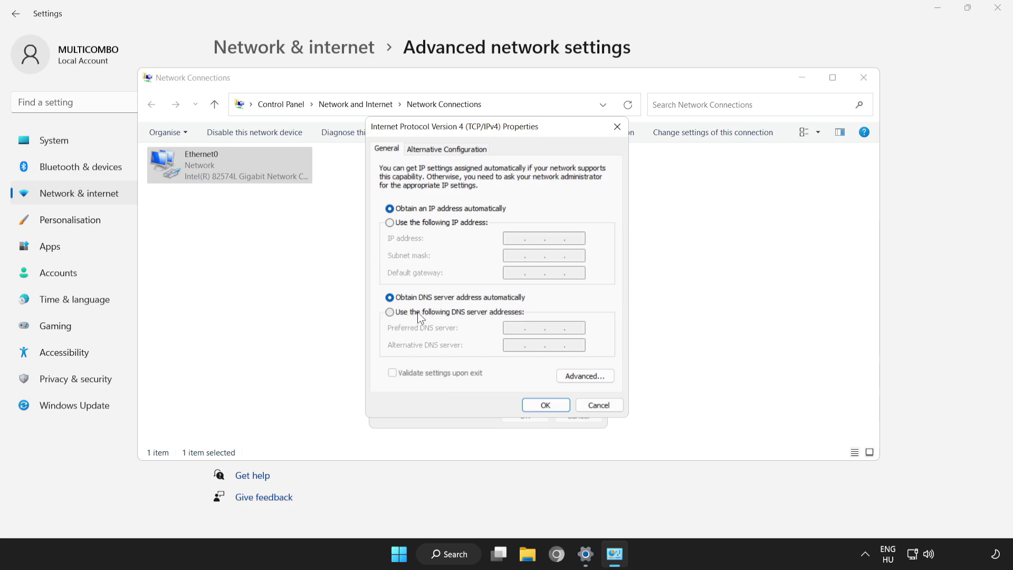
{"action": "left_click", "coordinate": [391, 312]}
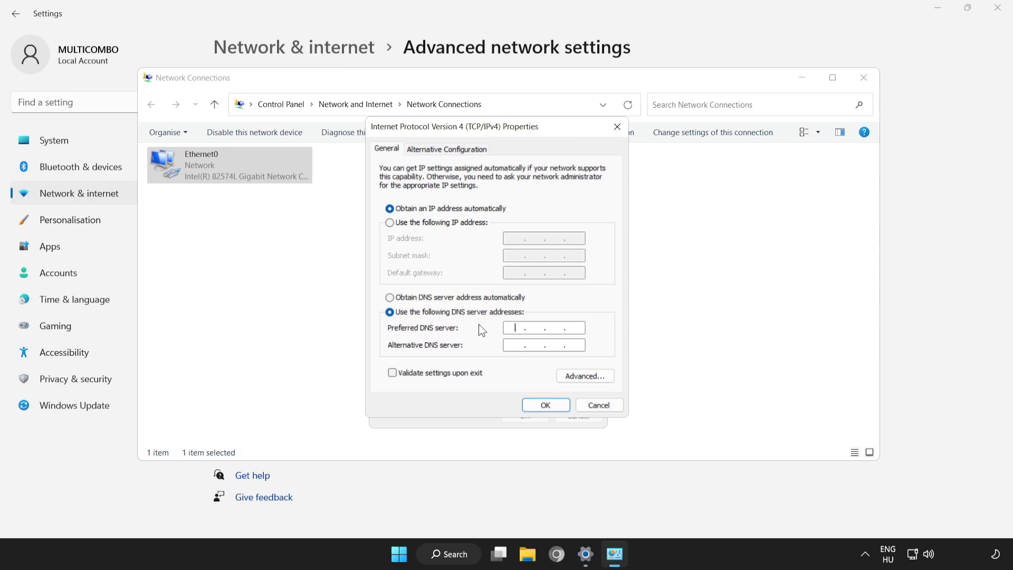
{"action": "type", "text": "8."}
{"action": "type", "text": "8.8.8"}
{"action": "left_click", "coordinate": [519, 347]}
{"action": "type", "text": "8"}
{"action": "type", "text": ".8.4.4"}
{"action": "left_click", "coordinate": [549, 405]}
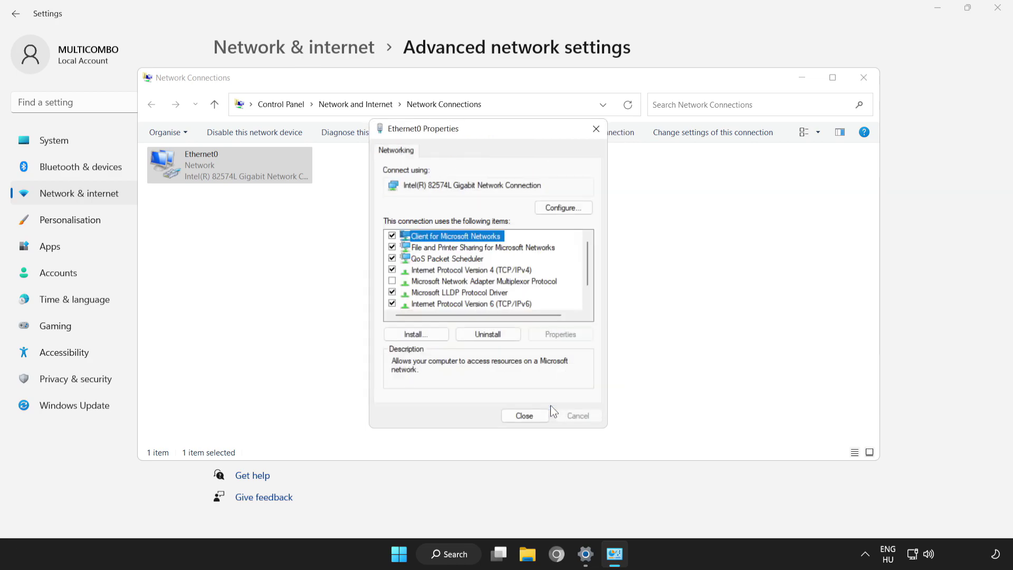
{"action": "left_click", "coordinate": [526, 416]}
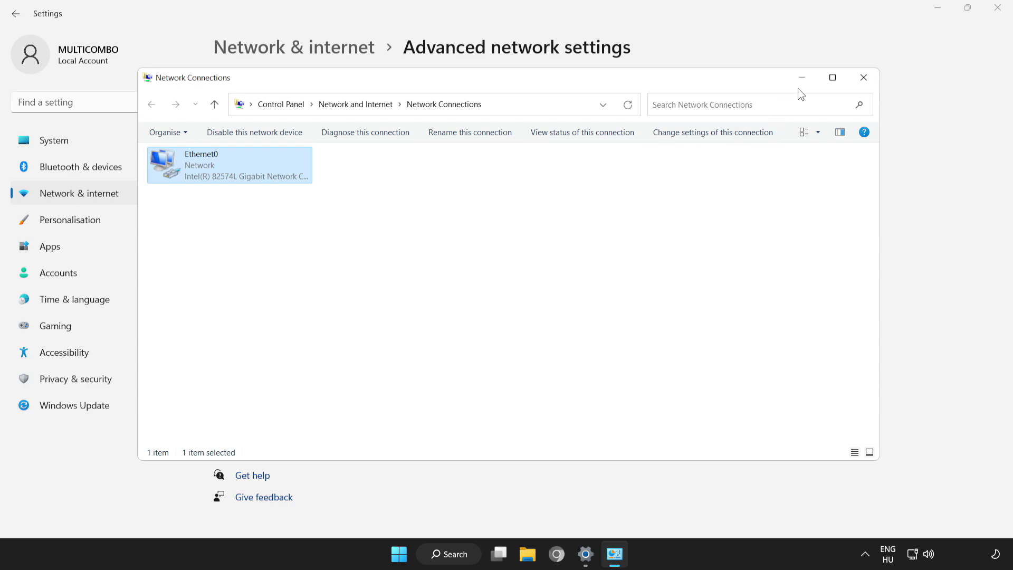
- Close Network Connections and Settings, then show the Start menu power options
{"action": "left_click", "coordinate": [863, 78]}
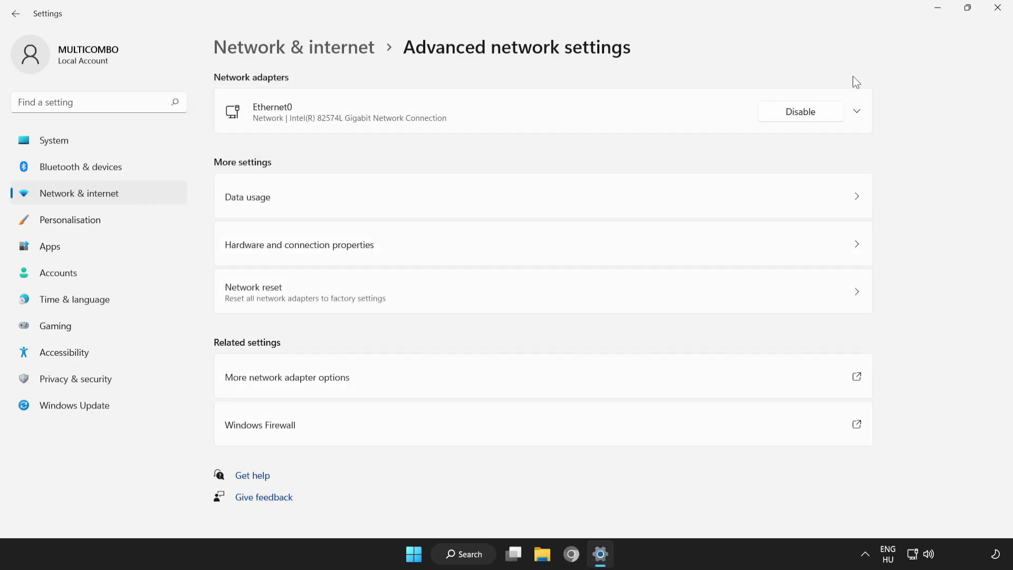
{"action": "left_click", "coordinate": [998, 7]}
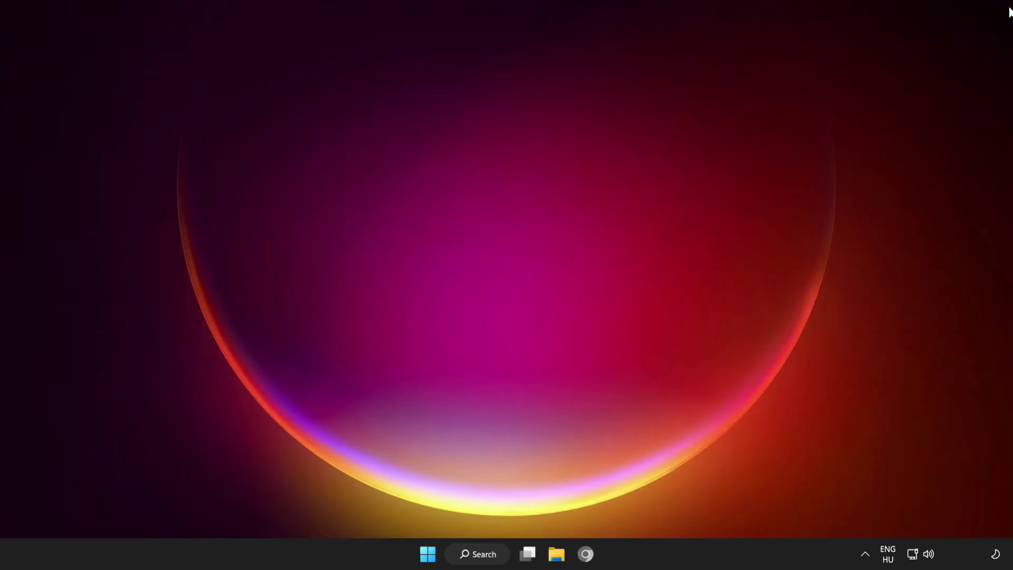
{"action": "left_click", "coordinate": [431, 556]}
{"action": "left_click", "coordinate": [669, 508]}
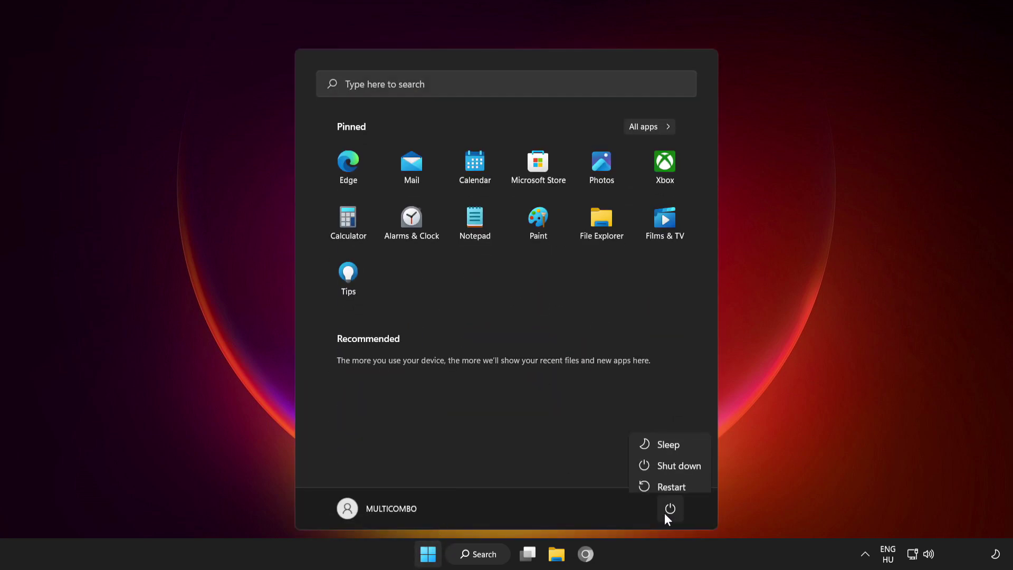